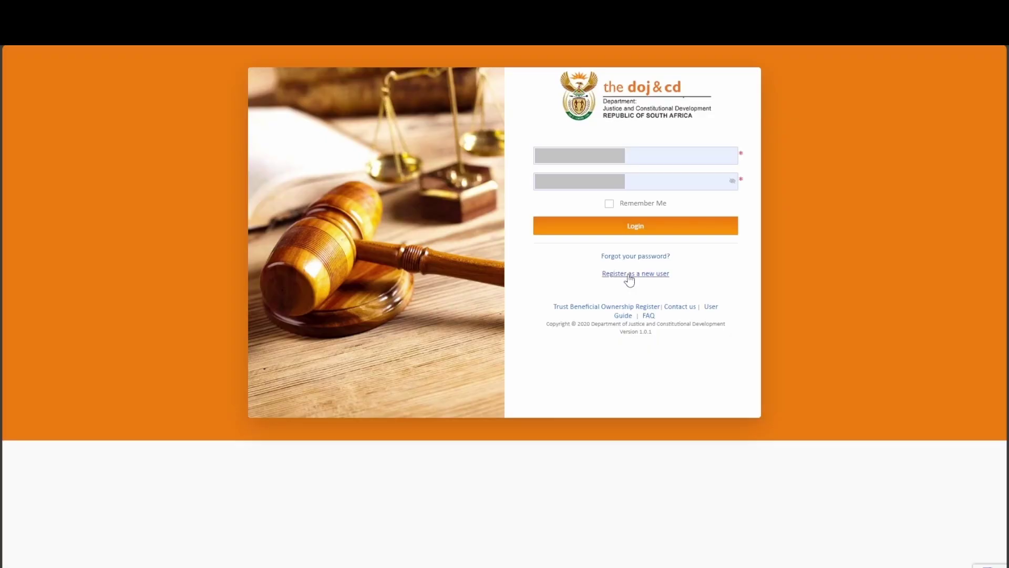
pyautogui.click(629, 274)
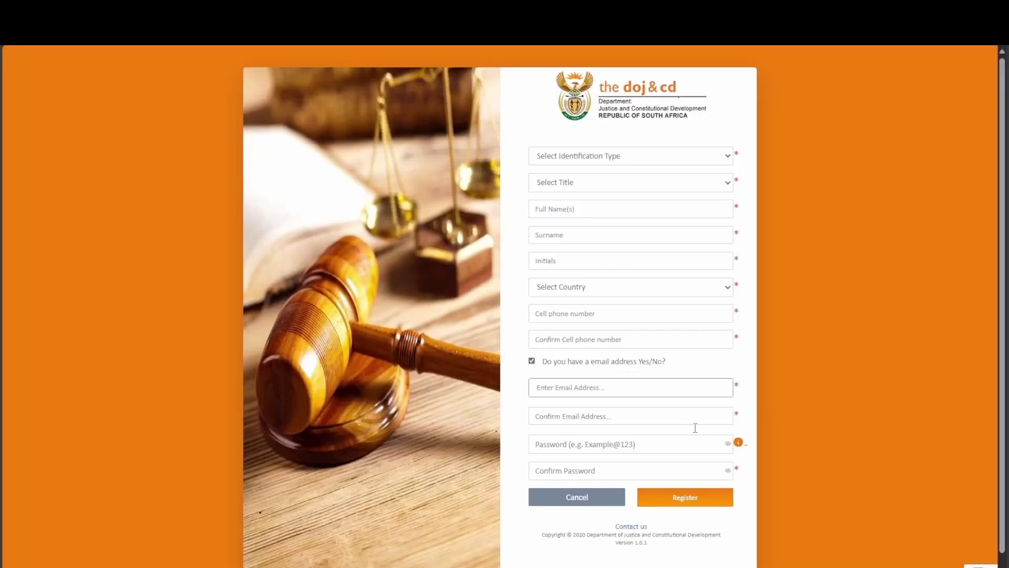
pyautogui.click(571, 500)
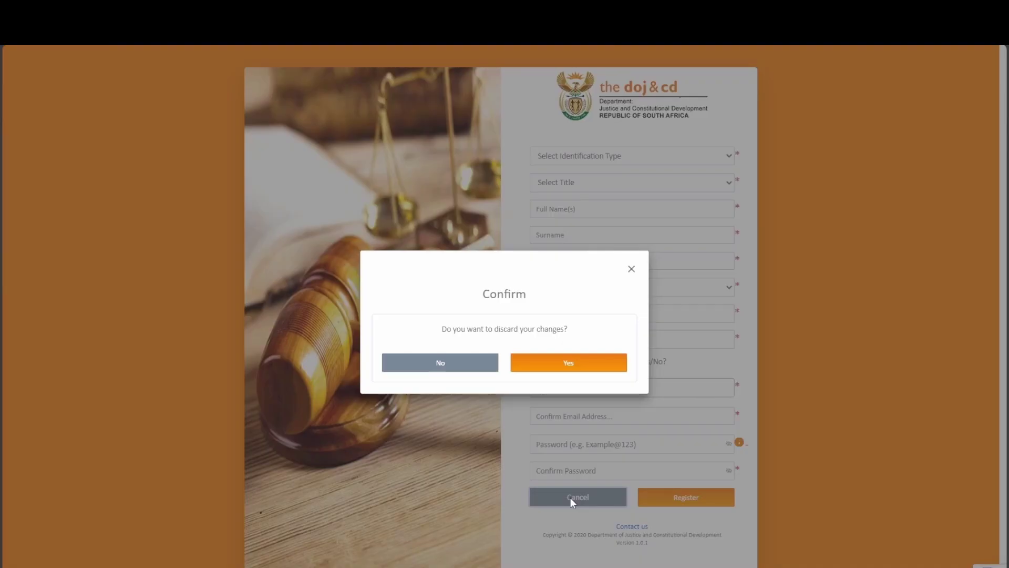
pyautogui.click(557, 369)
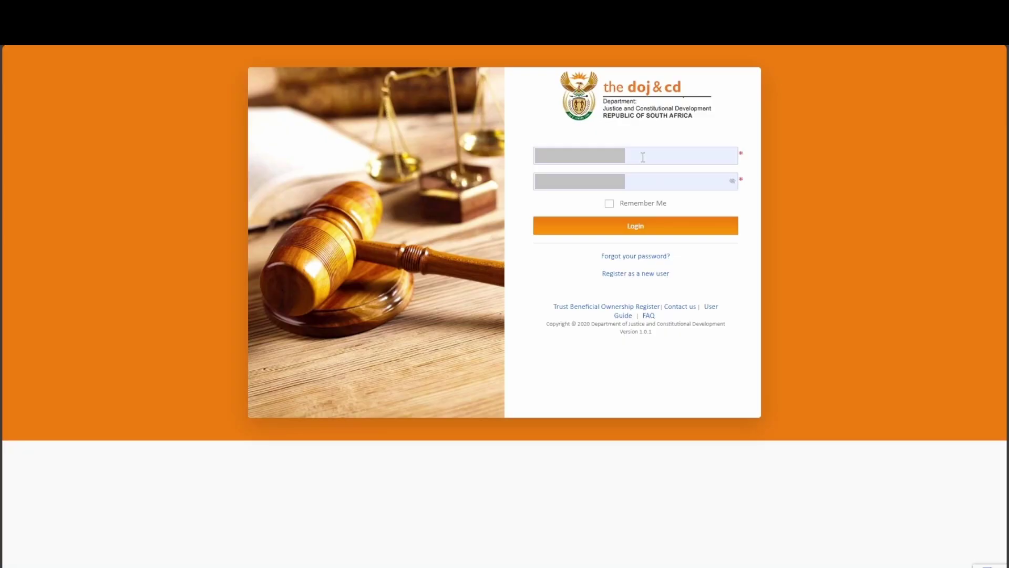
# Log in with the credentials already filled in and open the account's My Profiles page.
pyautogui.click(635, 227)
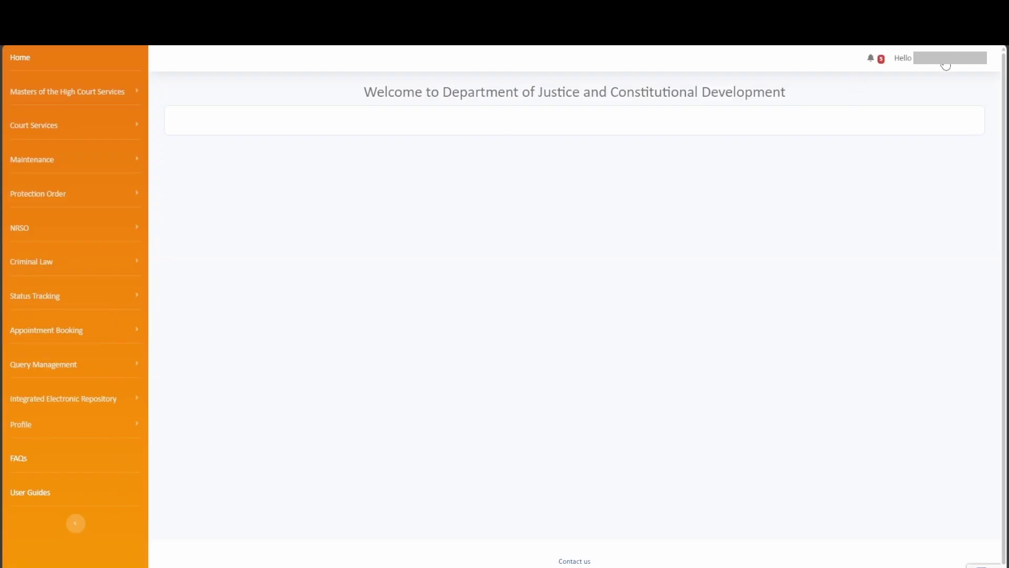
pyautogui.click(946, 64)
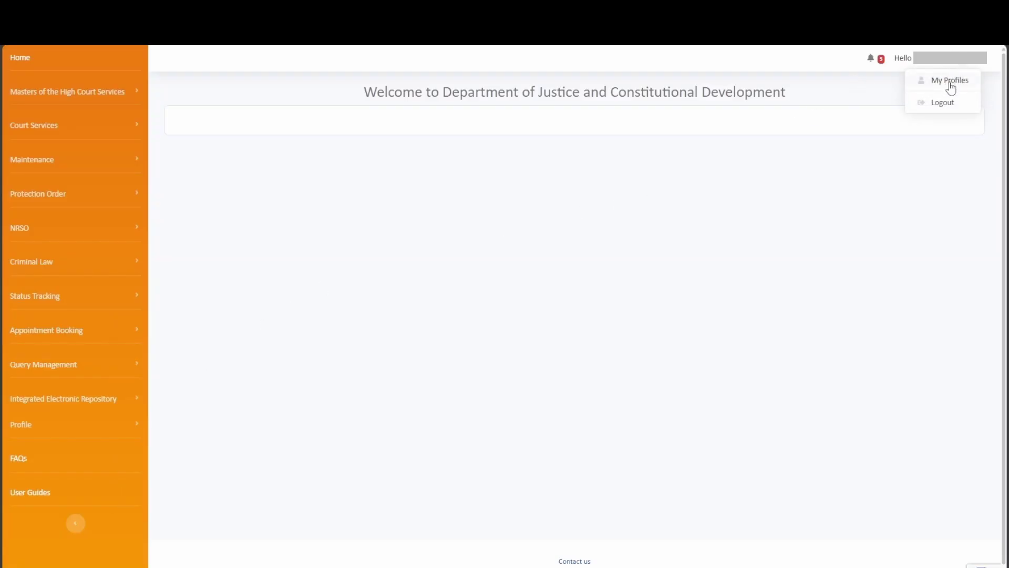
pyautogui.click(951, 84)
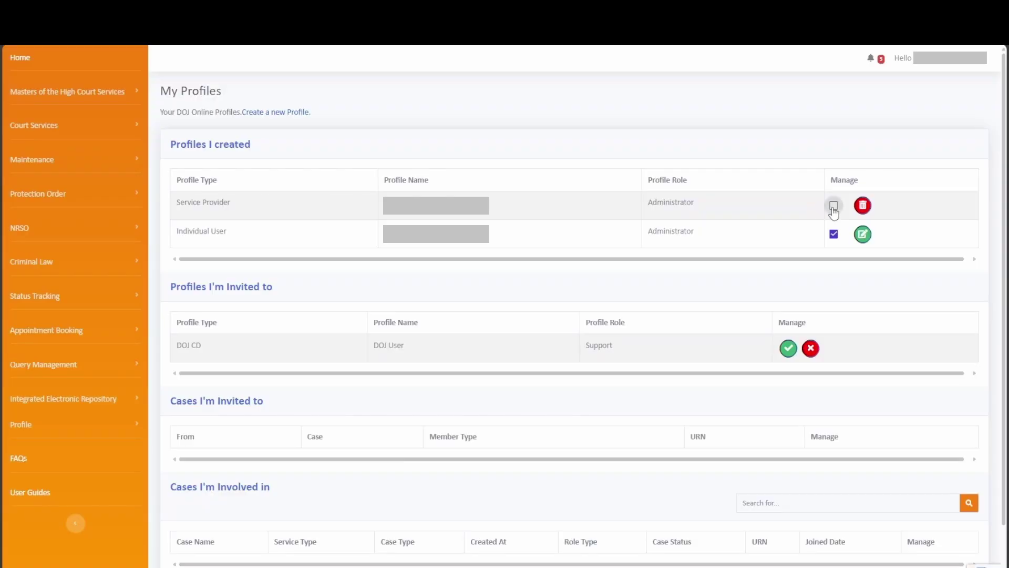
# Switch the active profile to the Service Provider profile and confirm the change.
pyautogui.click(834, 206)
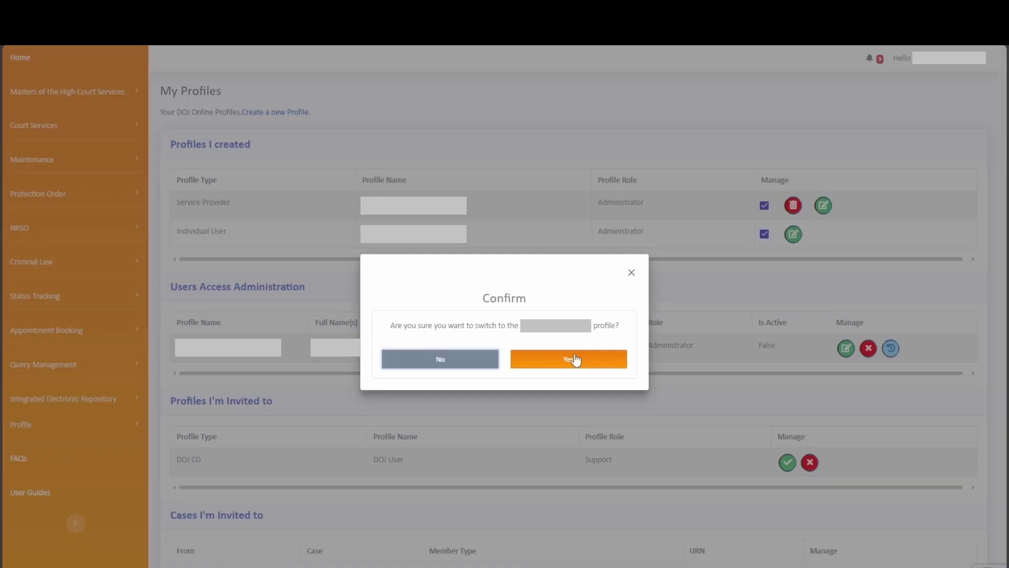
pyautogui.click(575, 359)
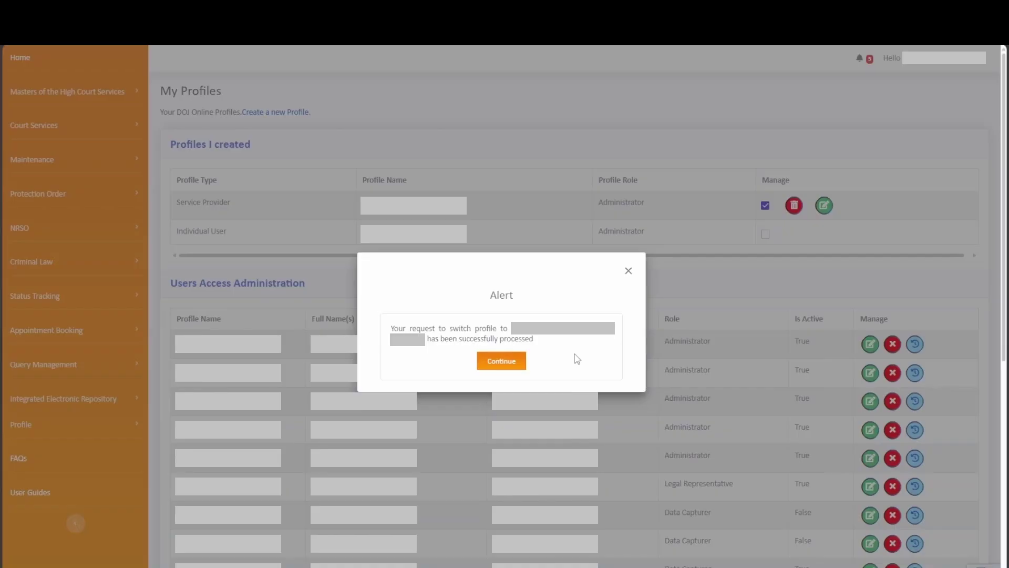
pyautogui.click(514, 362)
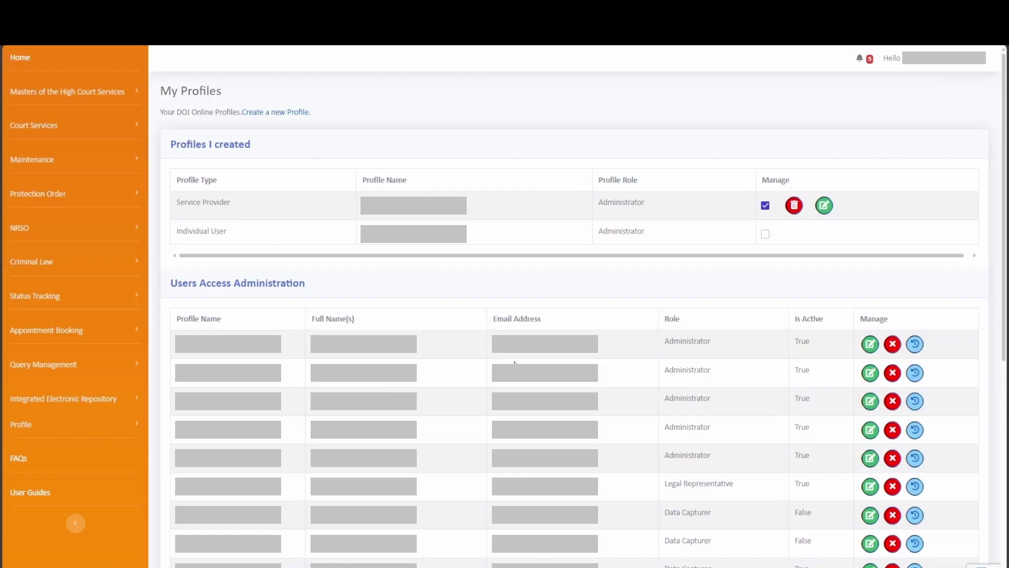
# Start a new trust registration under Masters of the High Court Services, continuing with the Service Provider profile.
pyautogui.click(47, 93)
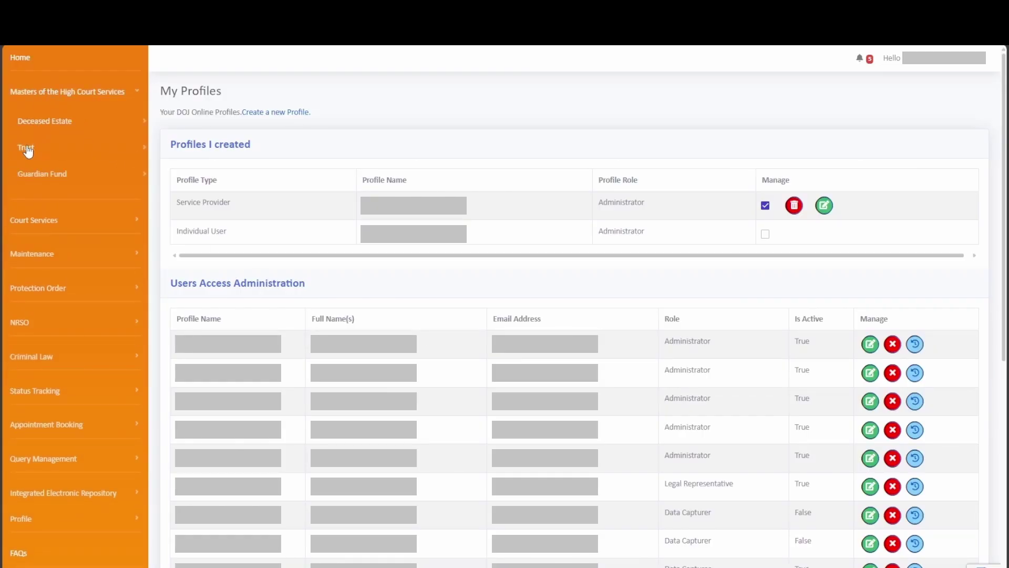
pyautogui.click(27, 149)
pyautogui.click(46, 174)
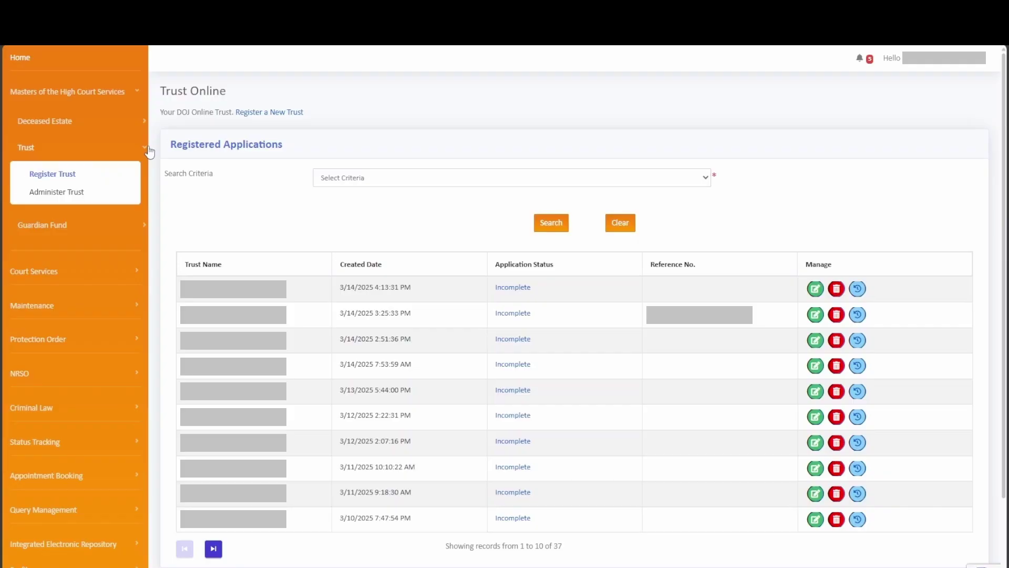
pyautogui.click(259, 113)
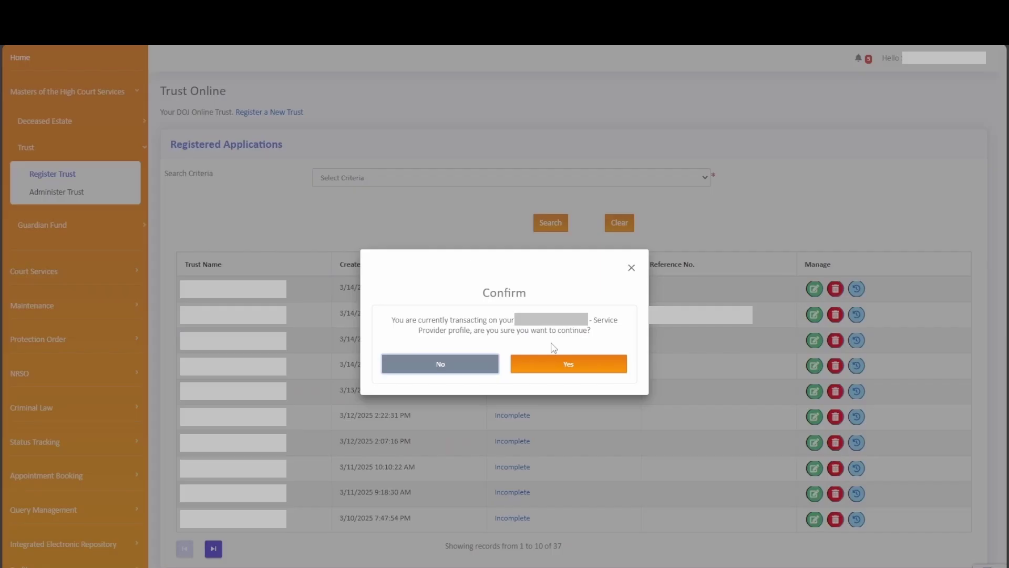
pyautogui.click(561, 368)
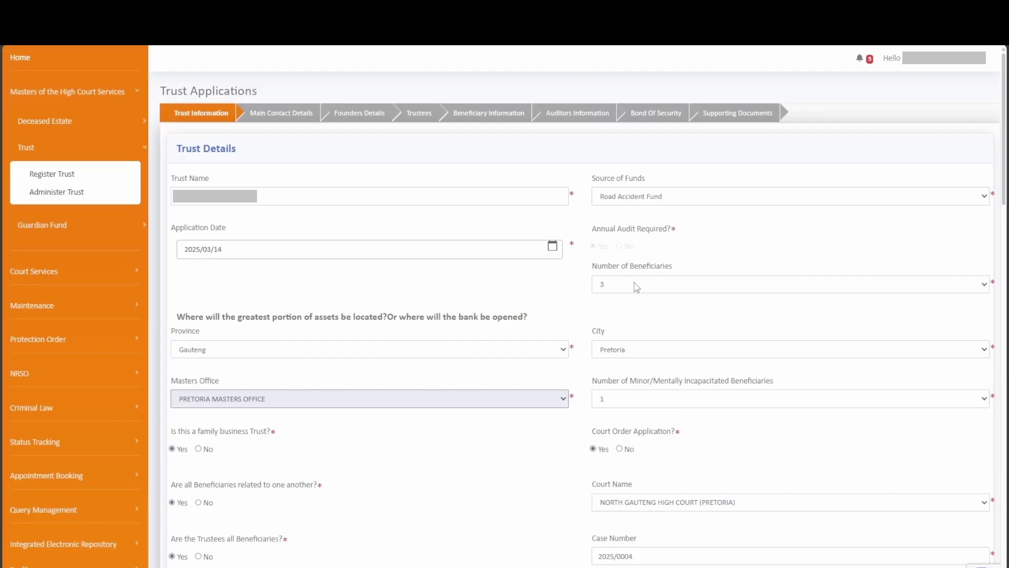
# Review the completed trust details, applicant details, contacts, addresses and bank information, and continue to the main contact details.
pyautogui.scroll(-2, 636, 287)
pyautogui.scroll(-1, 637, 287)
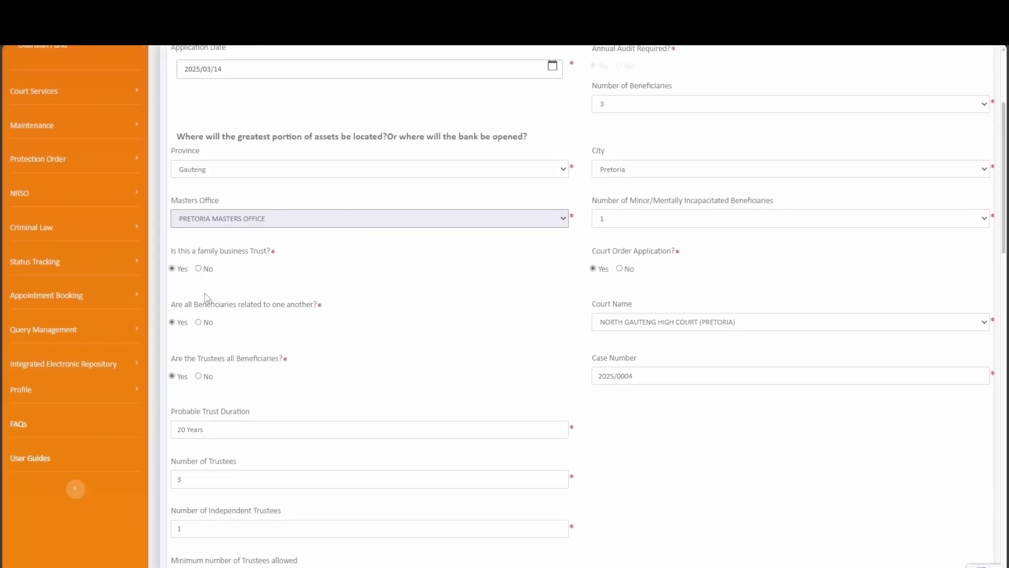
pyautogui.scroll(-1, 198, 365)
pyautogui.scroll(-2, 198, 364)
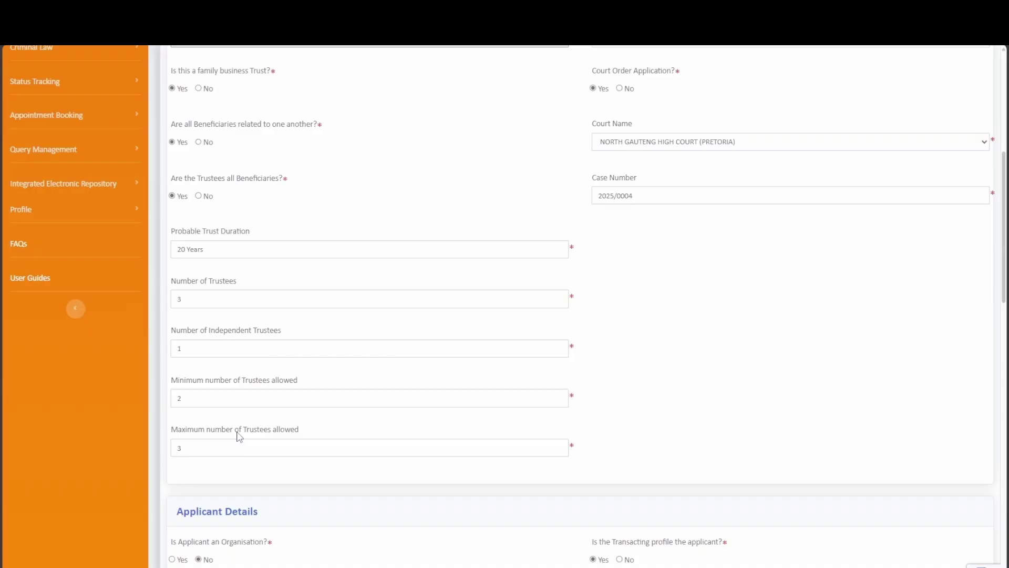
pyautogui.scroll(-7, 239, 436)
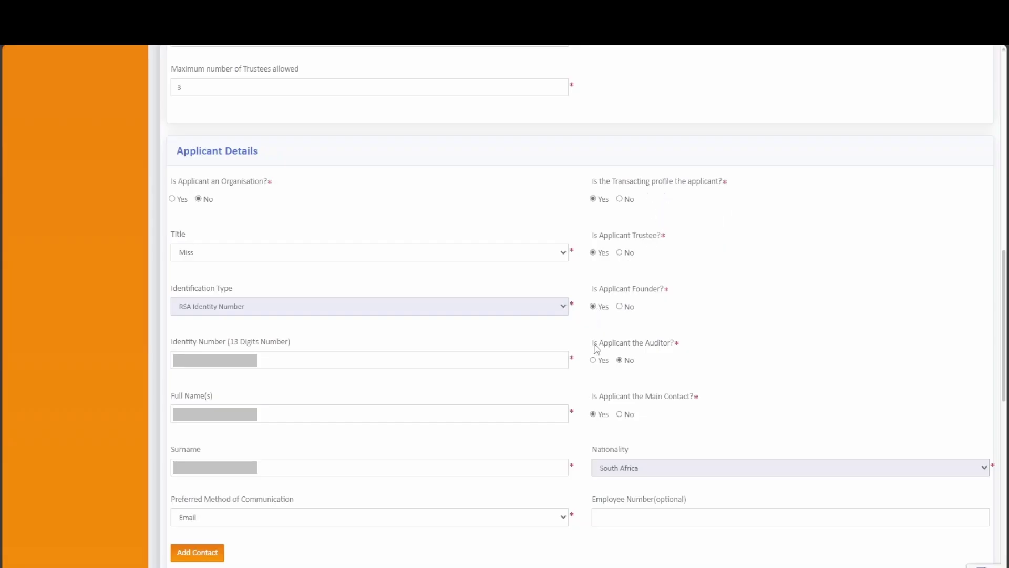
pyautogui.scroll(-5, 597, 356)
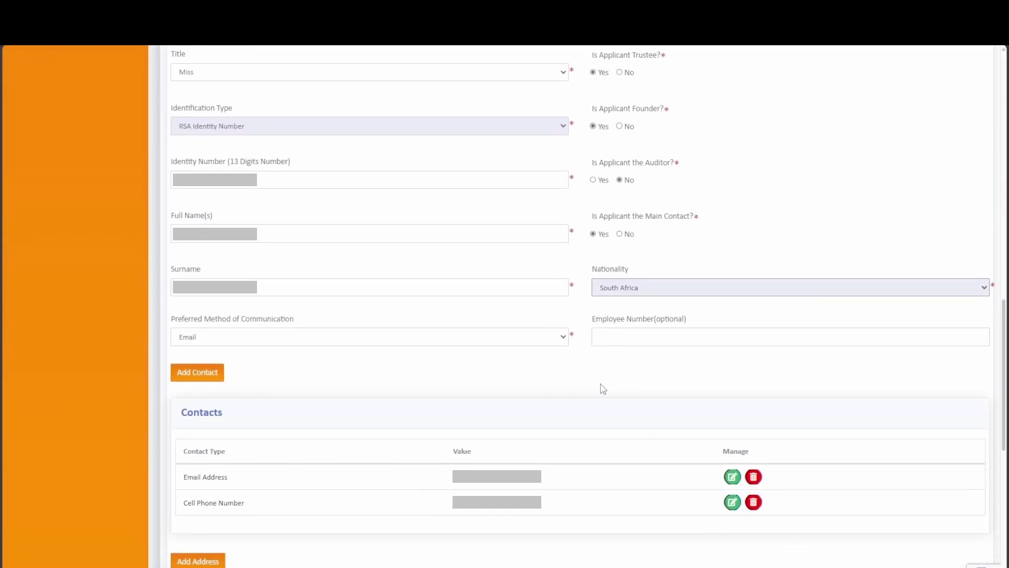
pyautogui.scroll(-1, 603, 389)
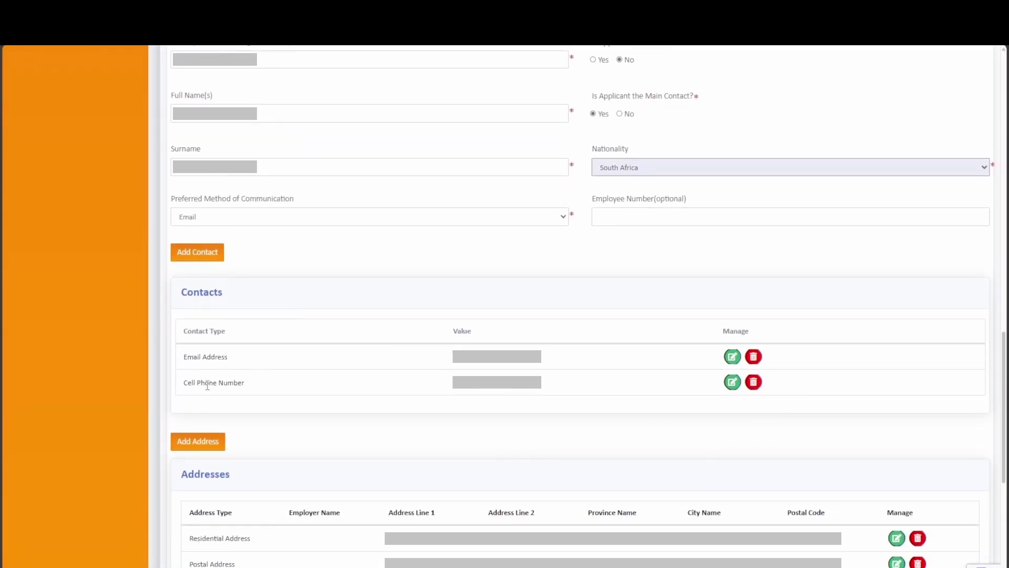
pyautogui.scroll(-3, 240, 394)
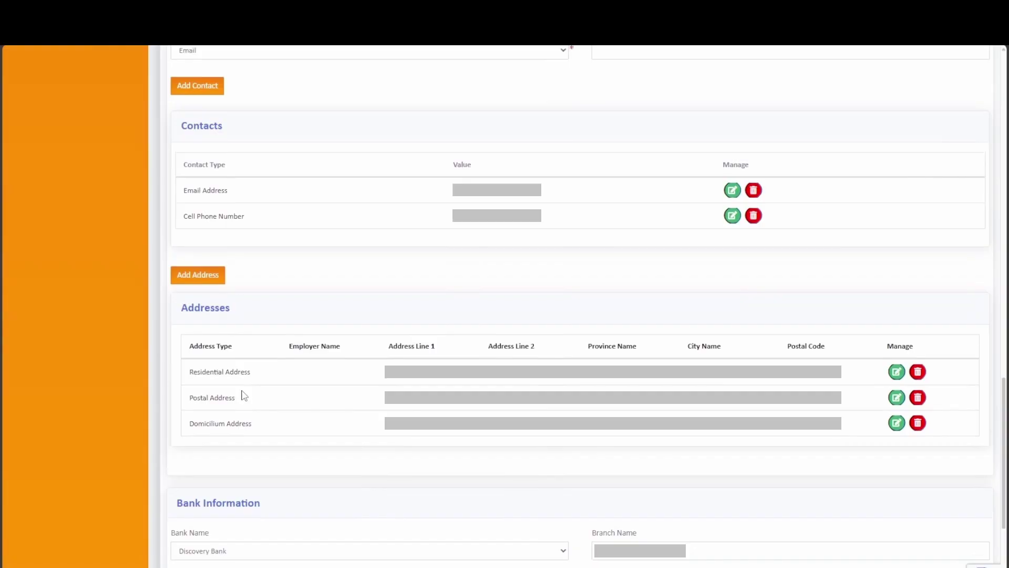
pyautogui.scroll(-4, 239, 389)
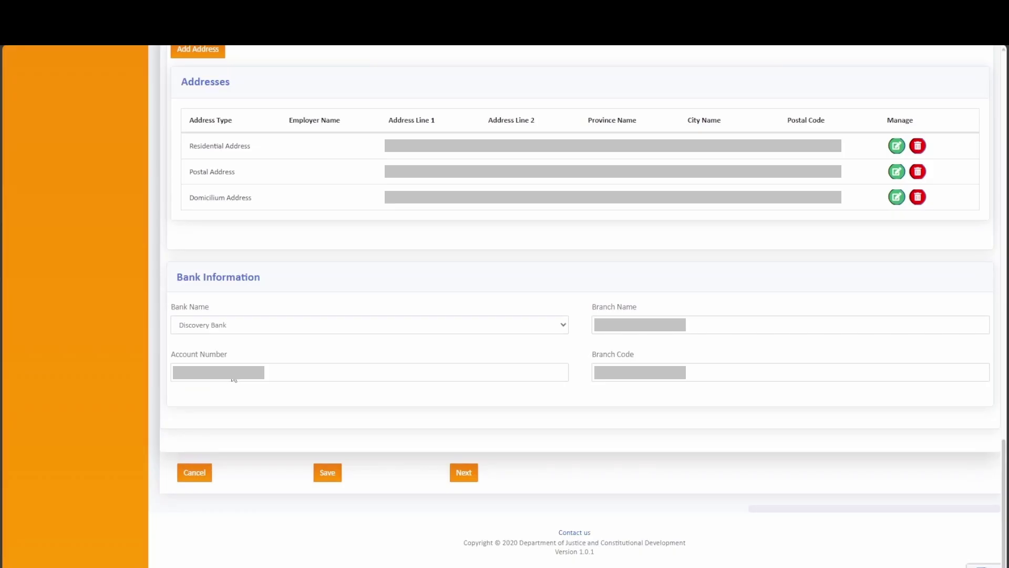
pyautogui.click(460, 474)
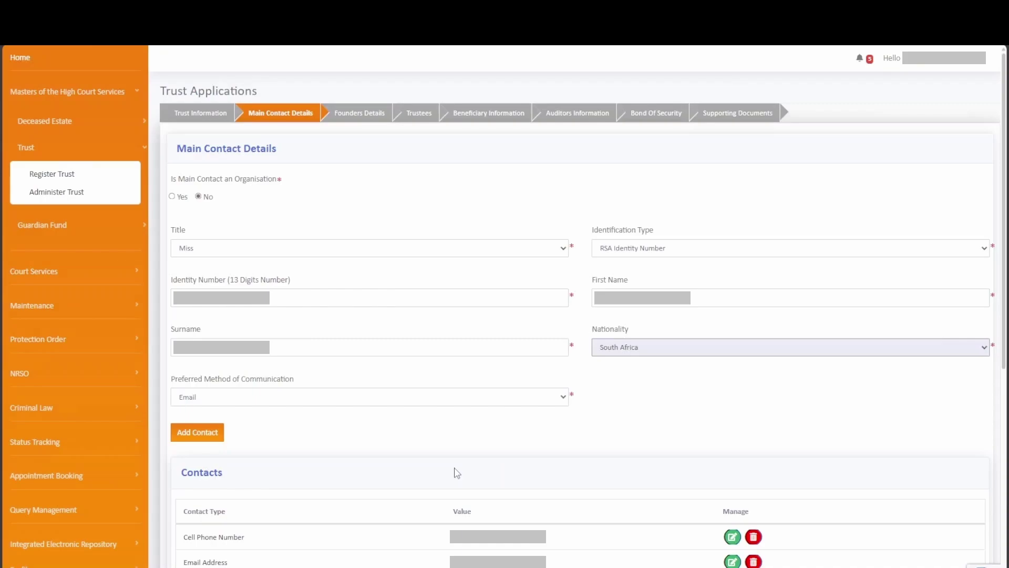
# Review the main contact's personal details, contacts and addresses, and continue to the founders' details.
pyautogui.scroll(-1, 456, 472)
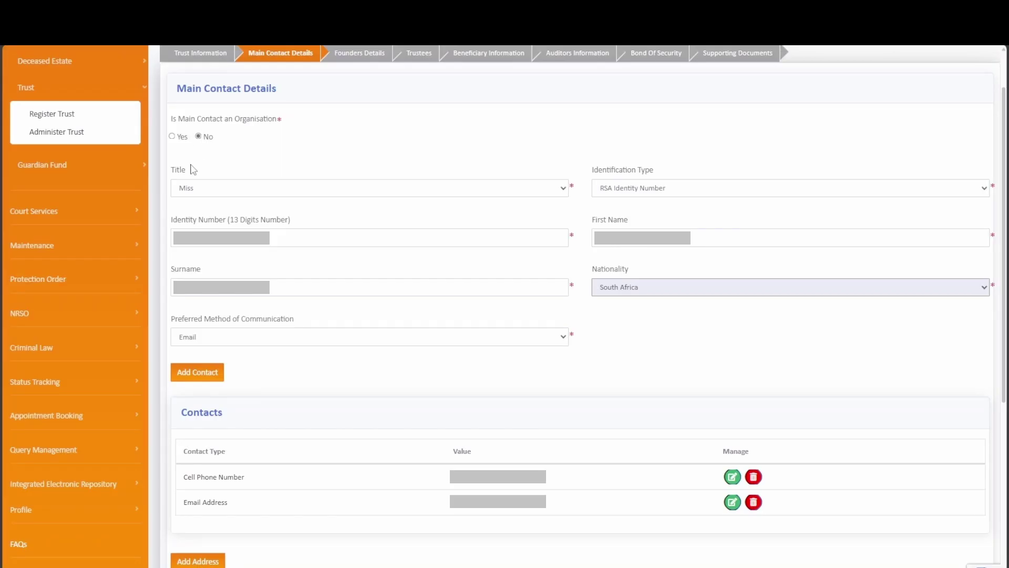
pyautogui.scroll(-2, 214, 222)
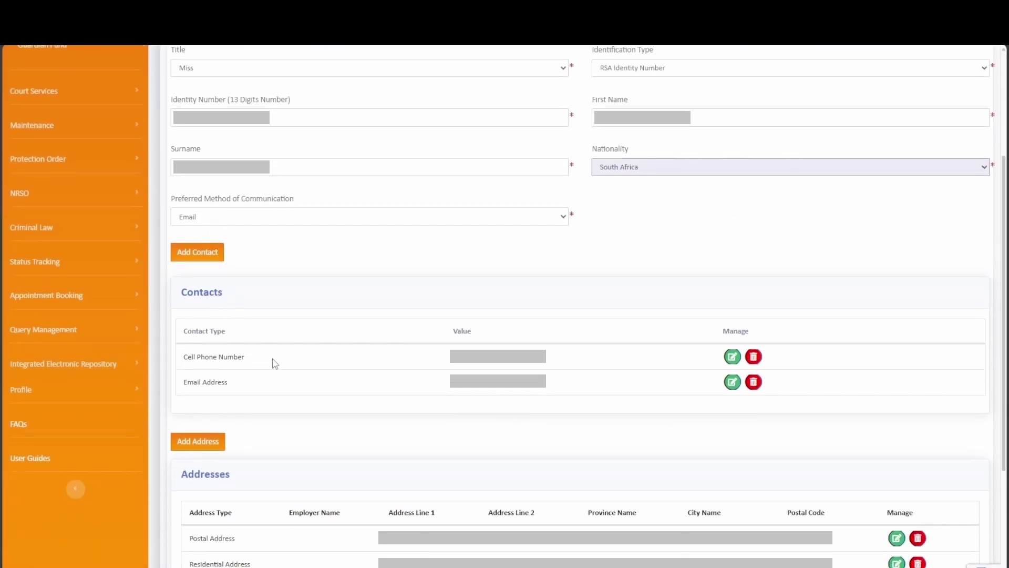
pyautogui.scroll(-3, 292, 394)
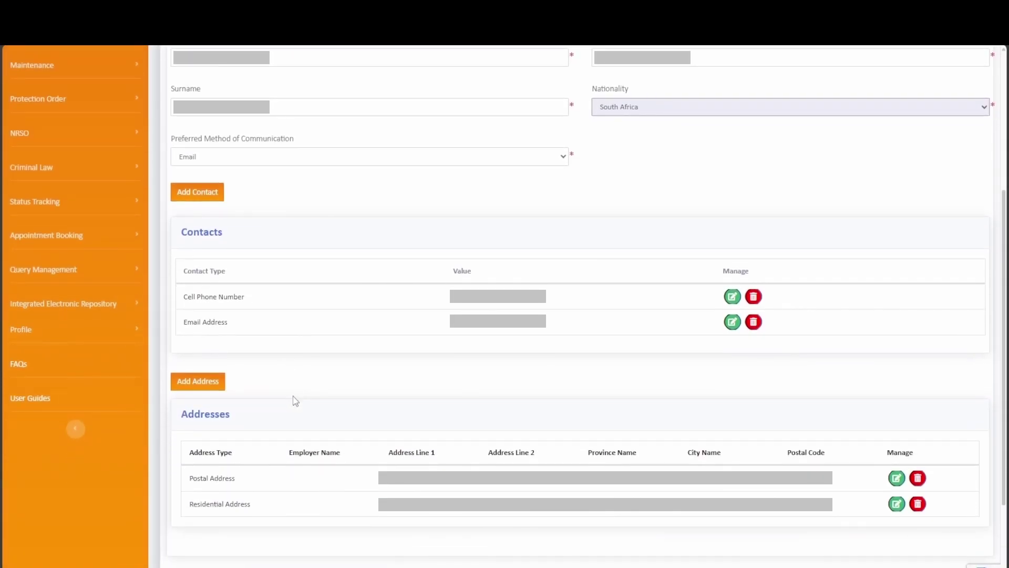
pyautogui.click(597, 504)
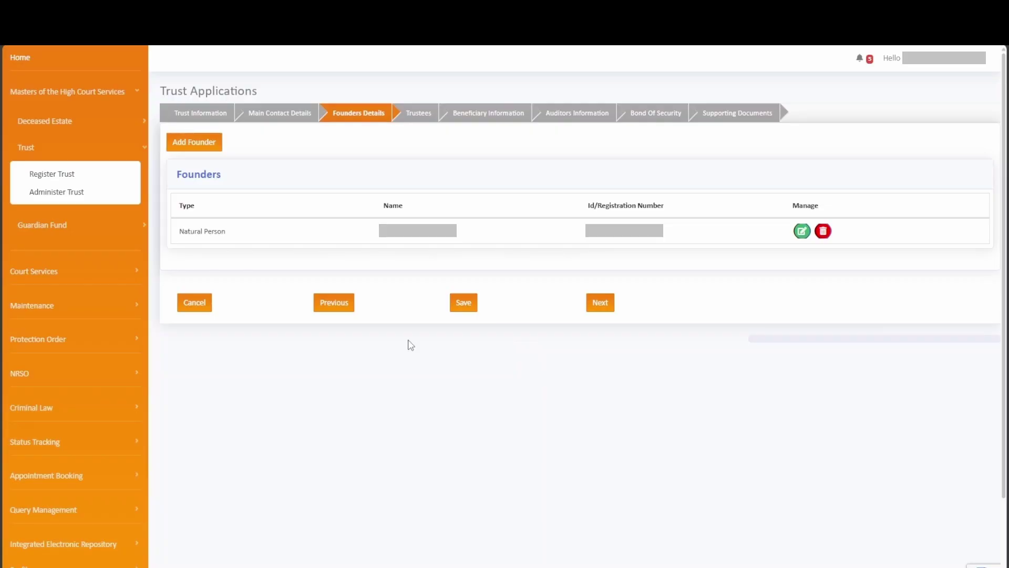
# Look over the blank Add Founder form without adding anyone, and continue to the Trustees section.
pyautogui.click(208, 148)
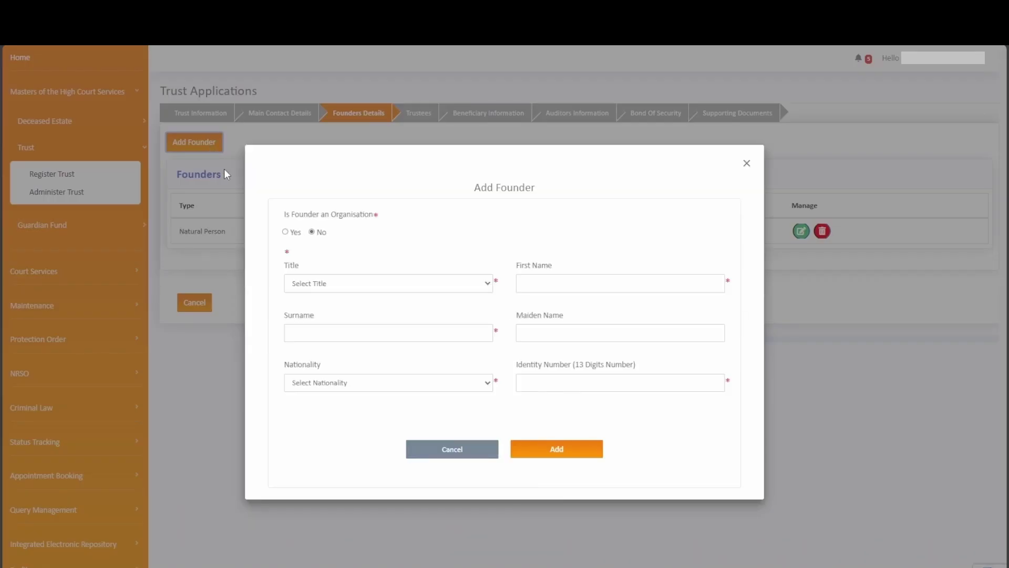
pyautogui.click(748, 165)
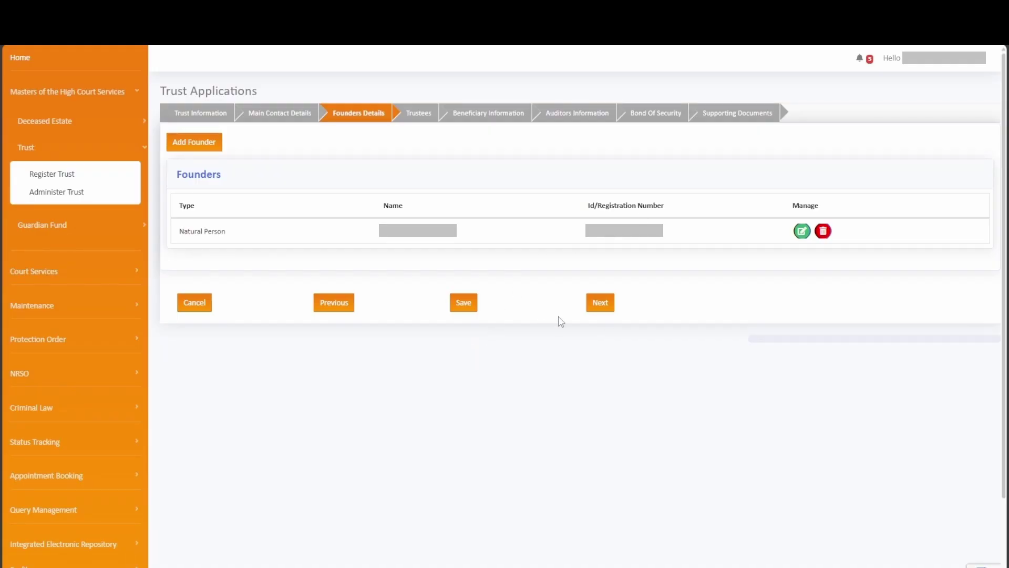
pyautogui.click(598, 302)
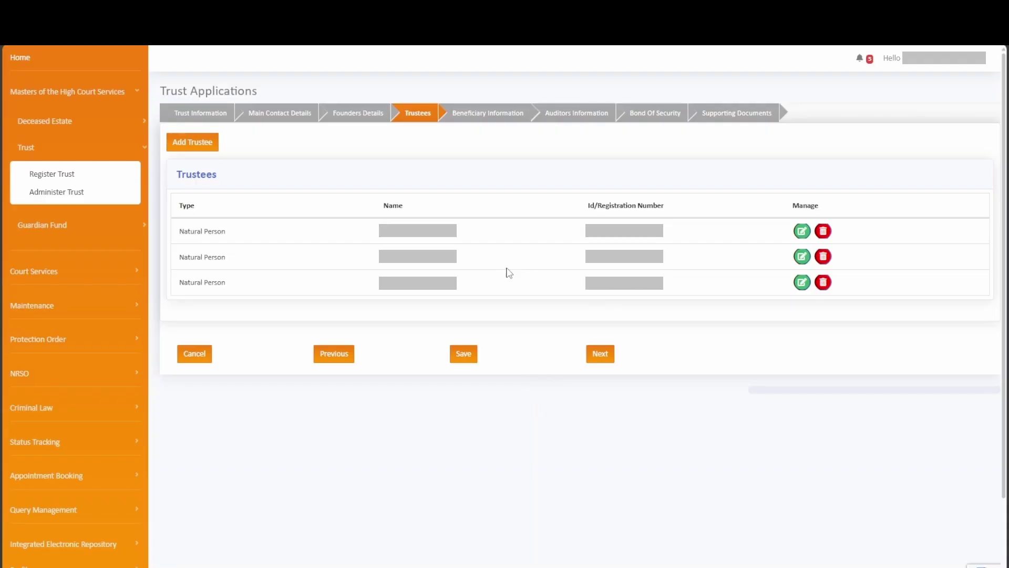
# Try to add another trustee to the application.
pyautogui.click(180, 147)
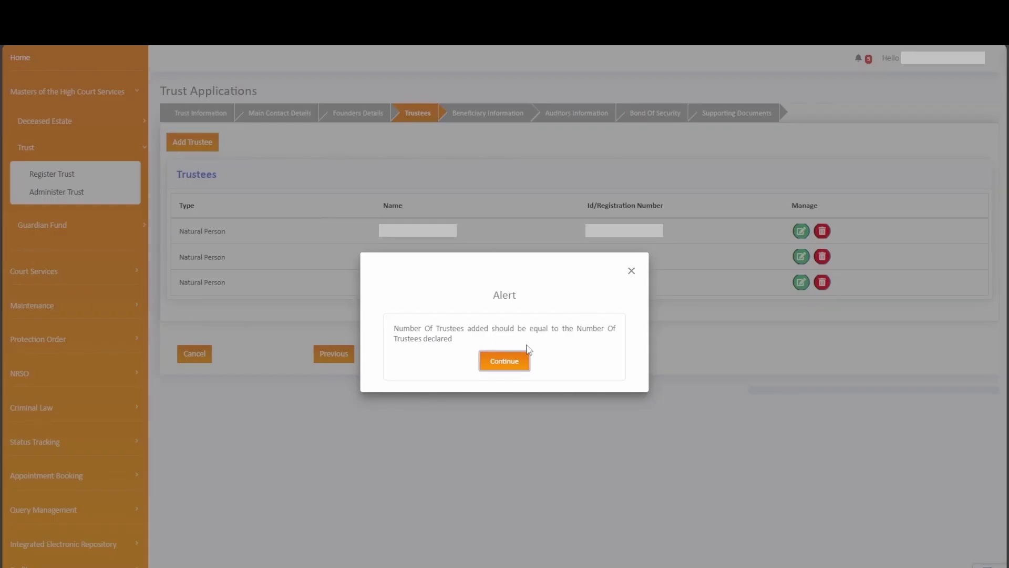
pyautogui.click(632, 271)
# Review the first trustee's details, declarations, contacts and addresses without changing them, and continue to the next section.
pyautogui.click(801, 233)
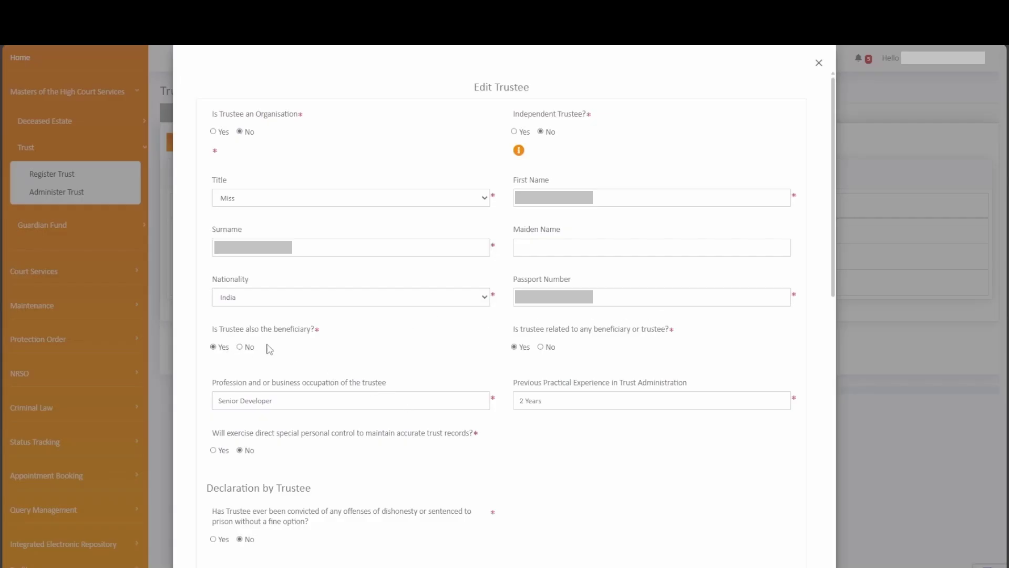
pyautogui.scroll(-3, 269, 349)
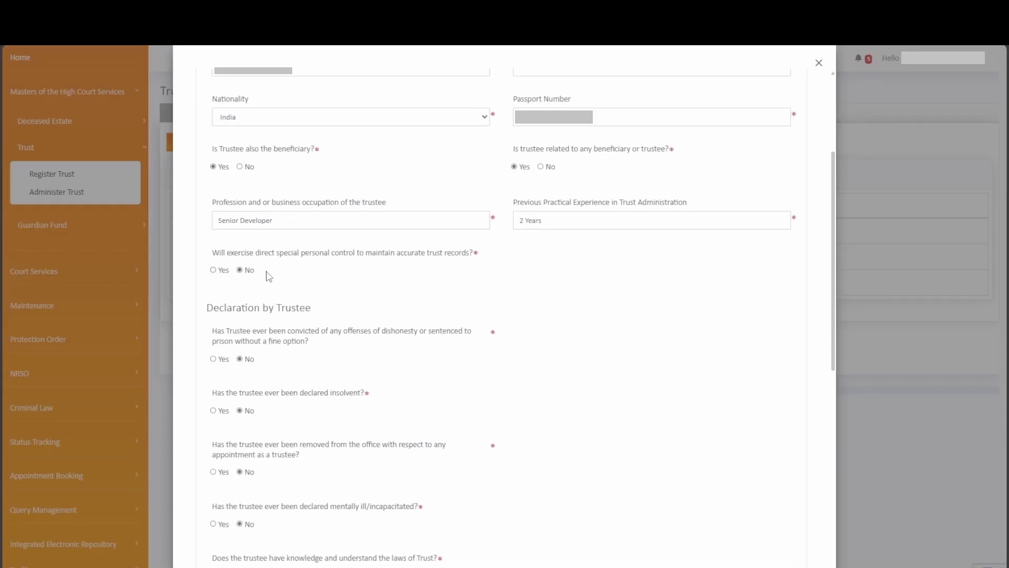
pyautogui.scroll(-4, 269, 277)
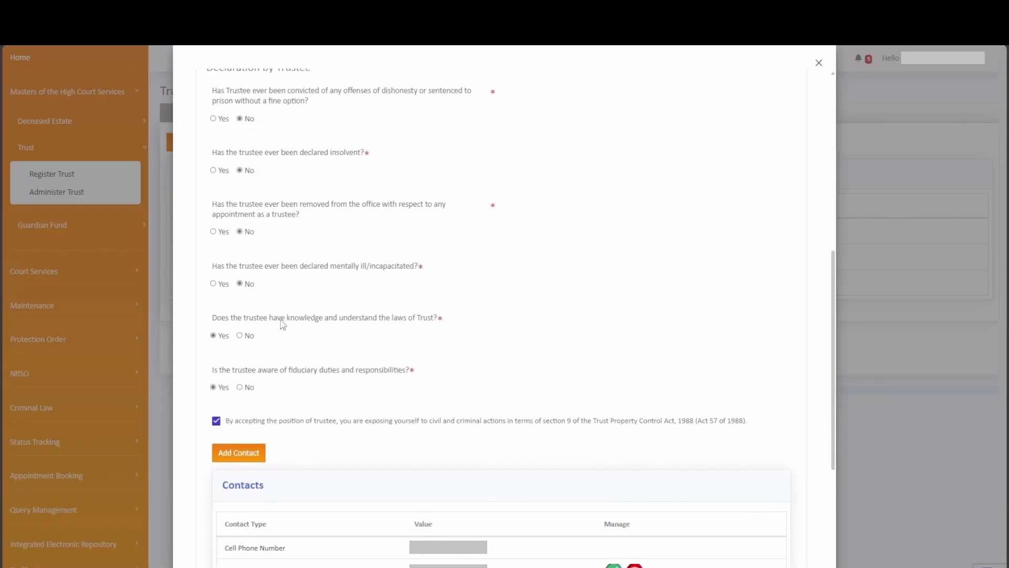
pyautogui.scroll(-3, 283, 324)
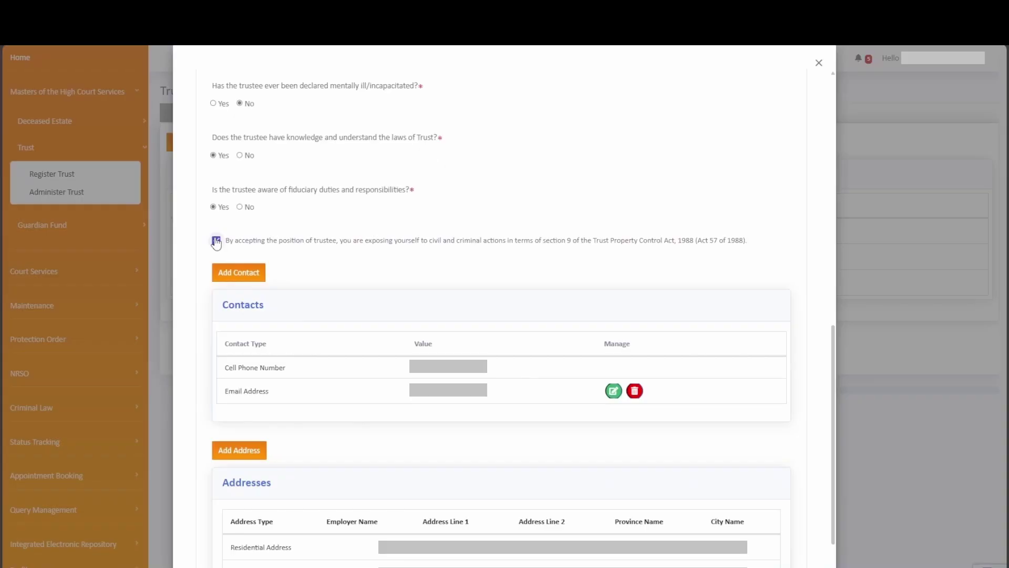
pyautogui.scroll(-2, 274, 278)
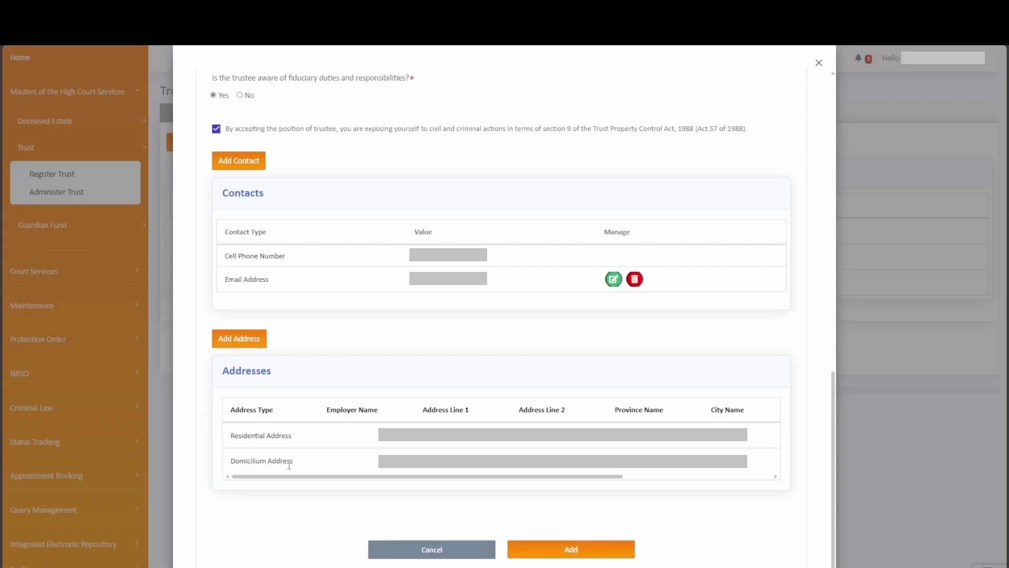
pyautogui.click(819, 62)
pyautogui.click(594, 348)
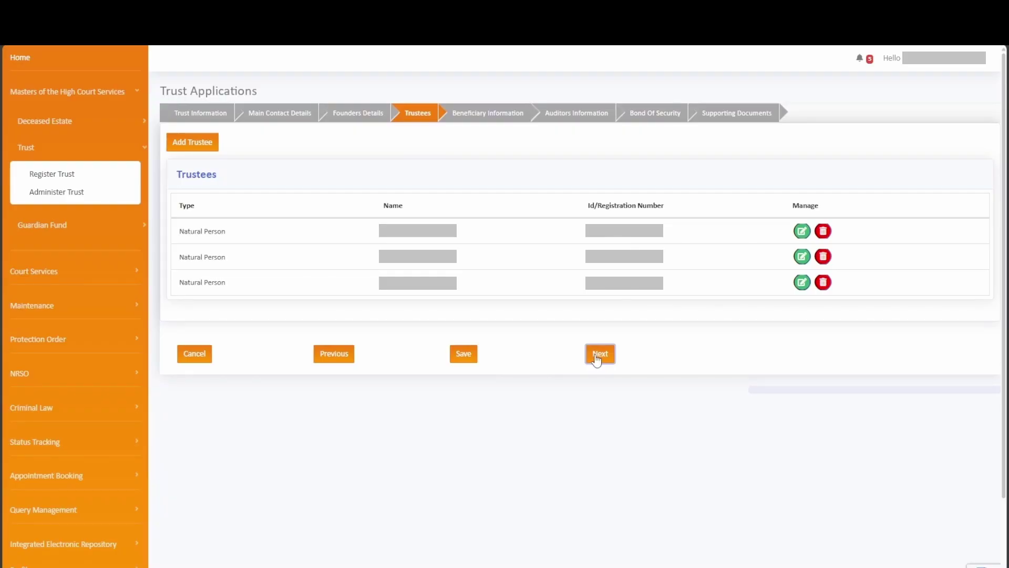
# Open Beneficiary Information, review the first beneficiary's details, addresses and guardian details without changing them, and continue to Auditors Information.
pyautogui.click(596, 359)
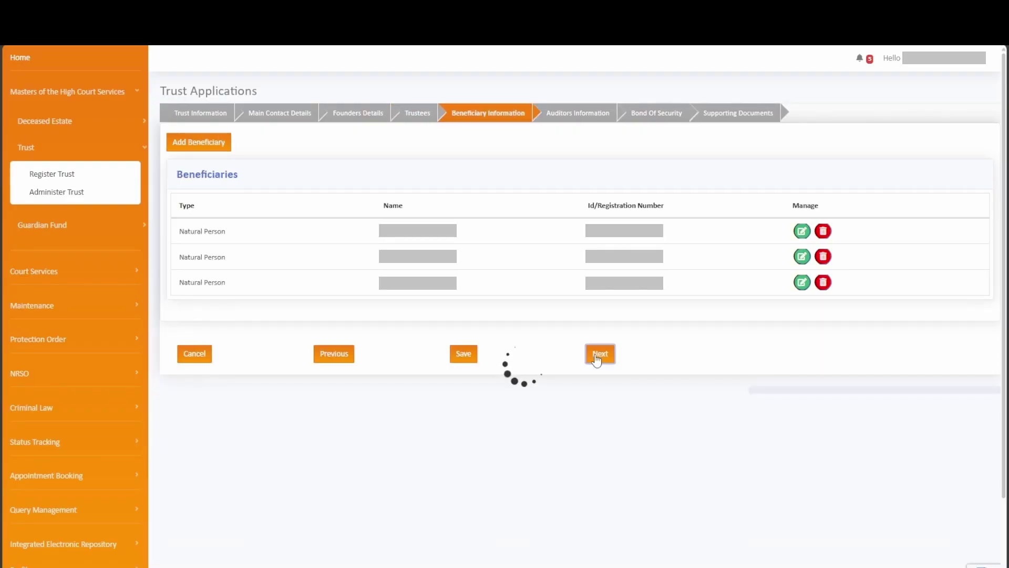
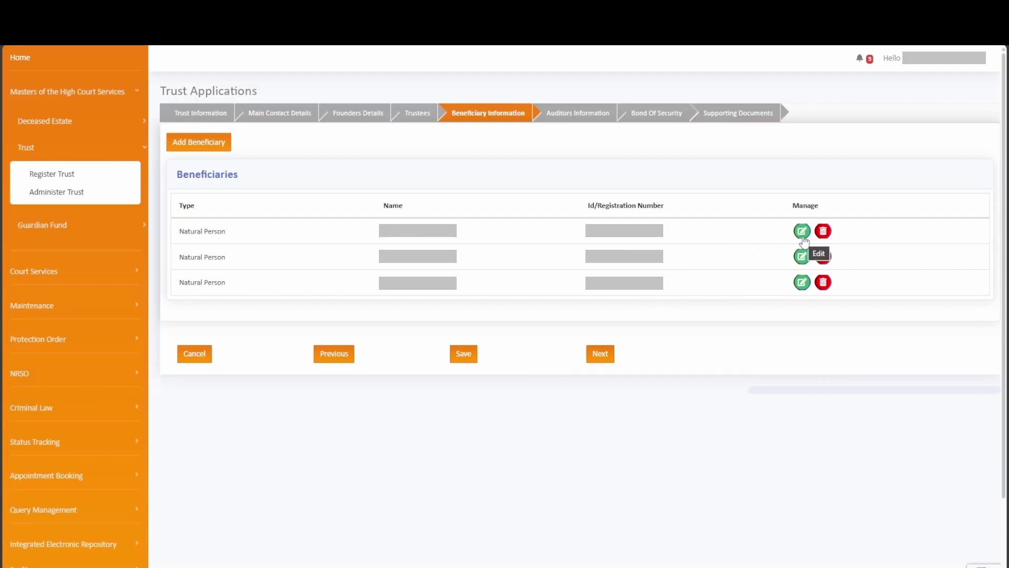
pyautogui.click(802, 232)
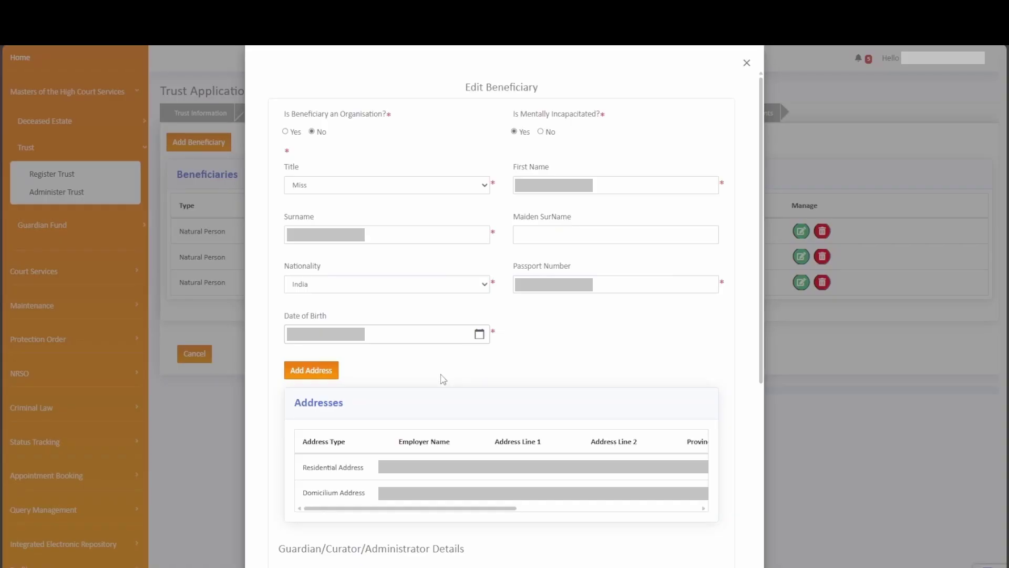
pyautogui.scroll(-3, 443, 378)
pyautogui.scroll(-3, 443, 378)
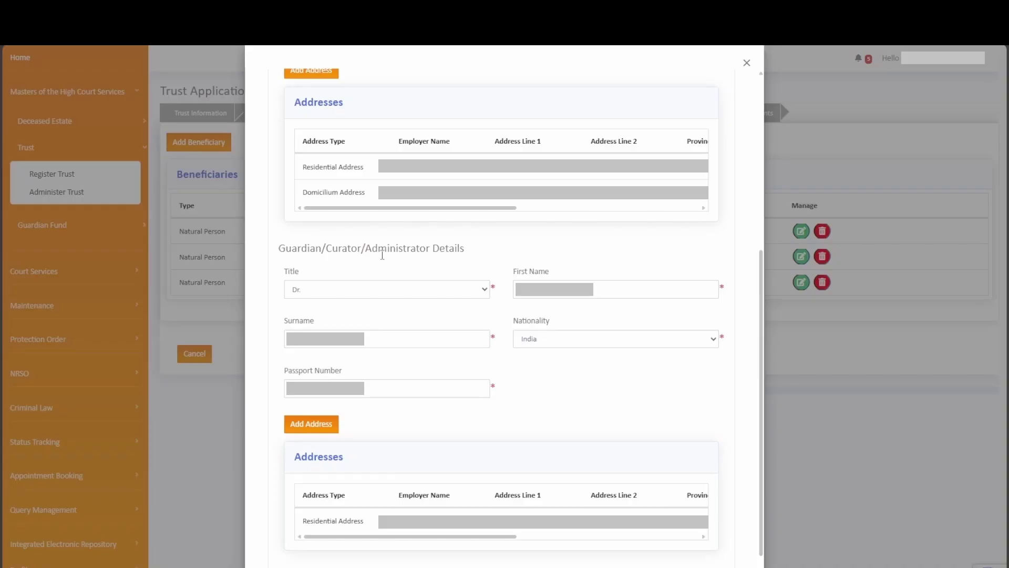
pyautogui.scroll(-1, 408, 329)
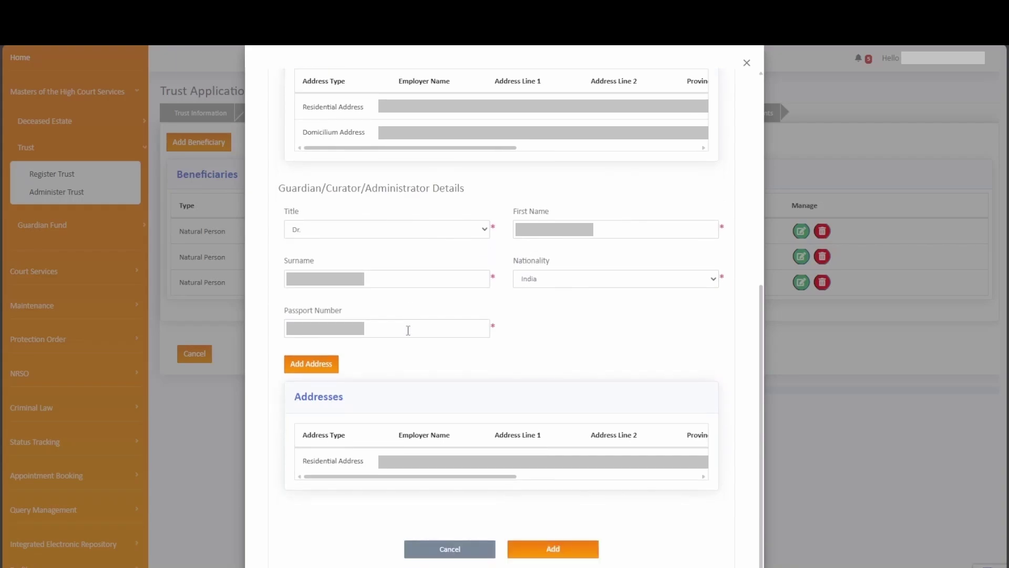
pyautogui.click(747, 63)
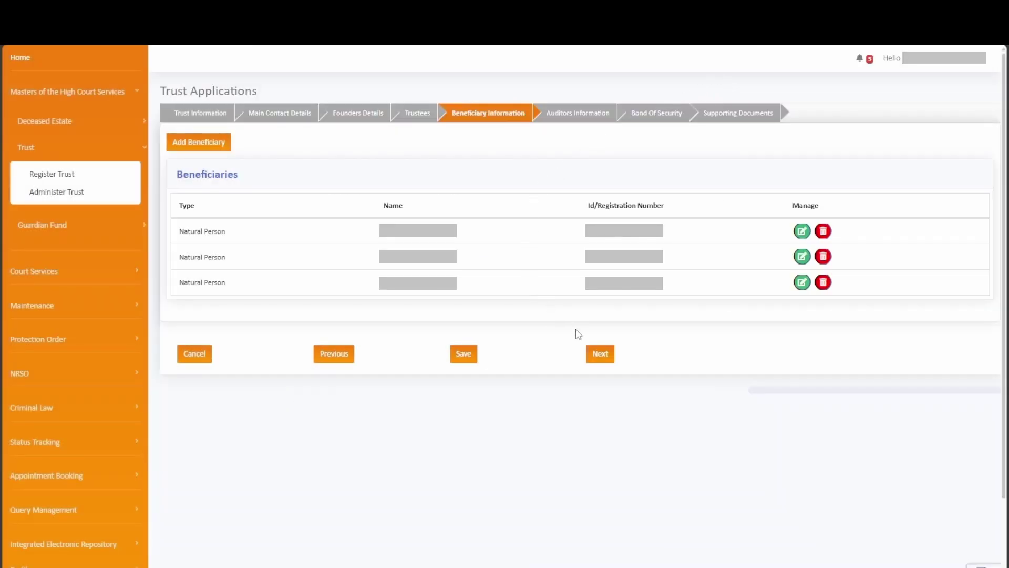
pyautogui.click(595, 356)
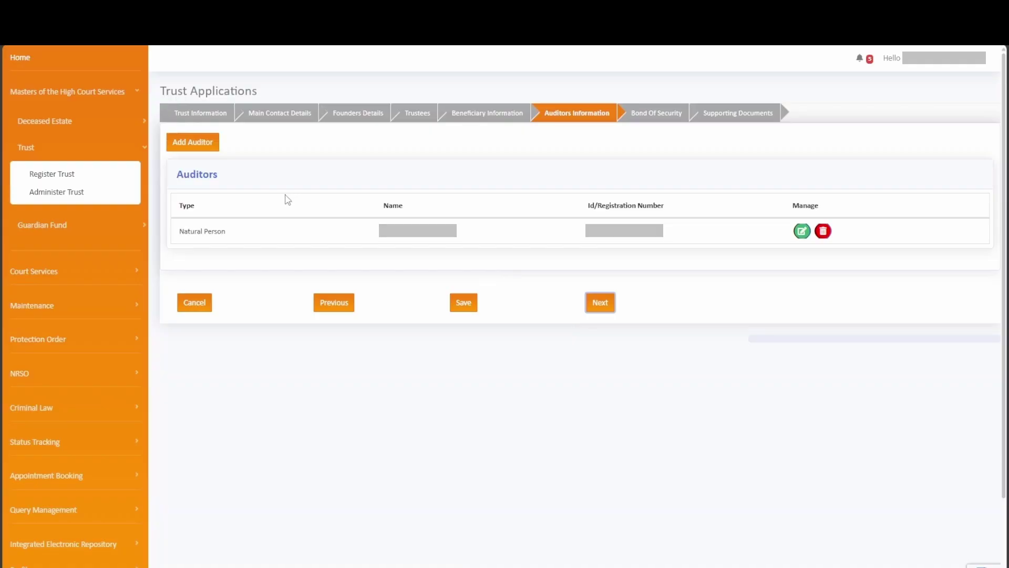
# Look over the blank Add Auditor form without adding anyone, and continue to the Bond of Security section.
pyautogui.click(213, 149)
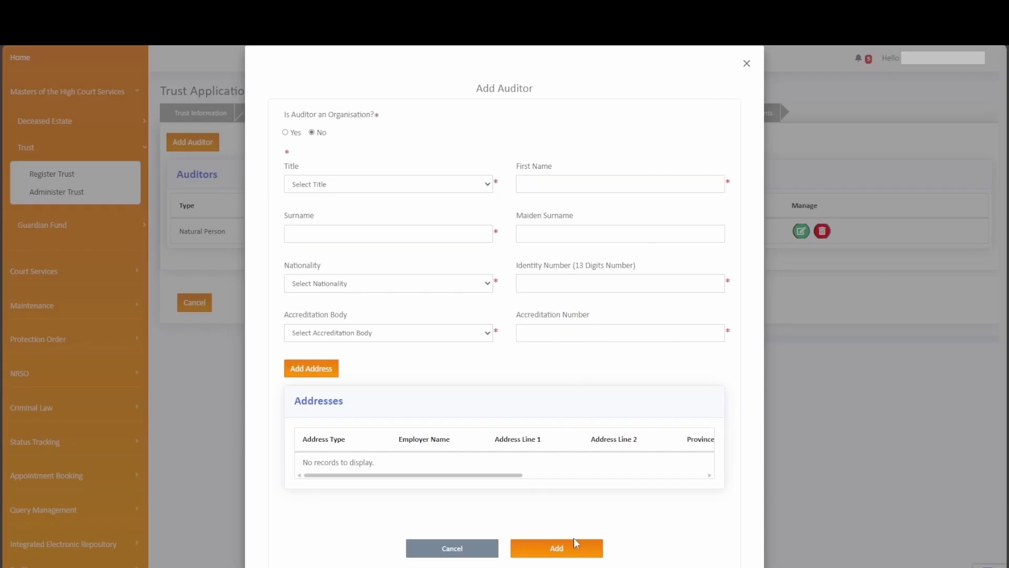
pyautogui.click(746, 64)
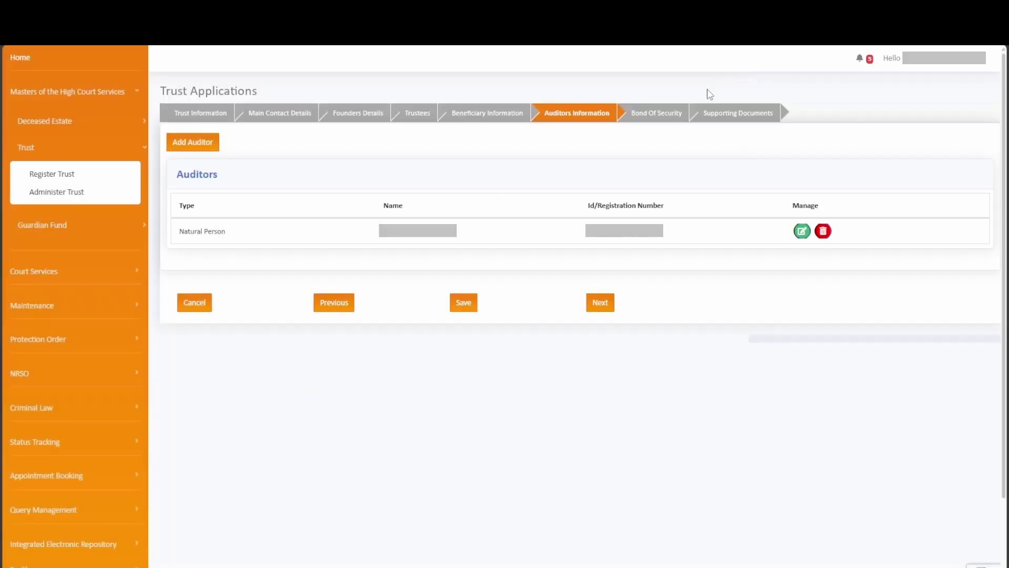
pyautogui.click(598, 304)
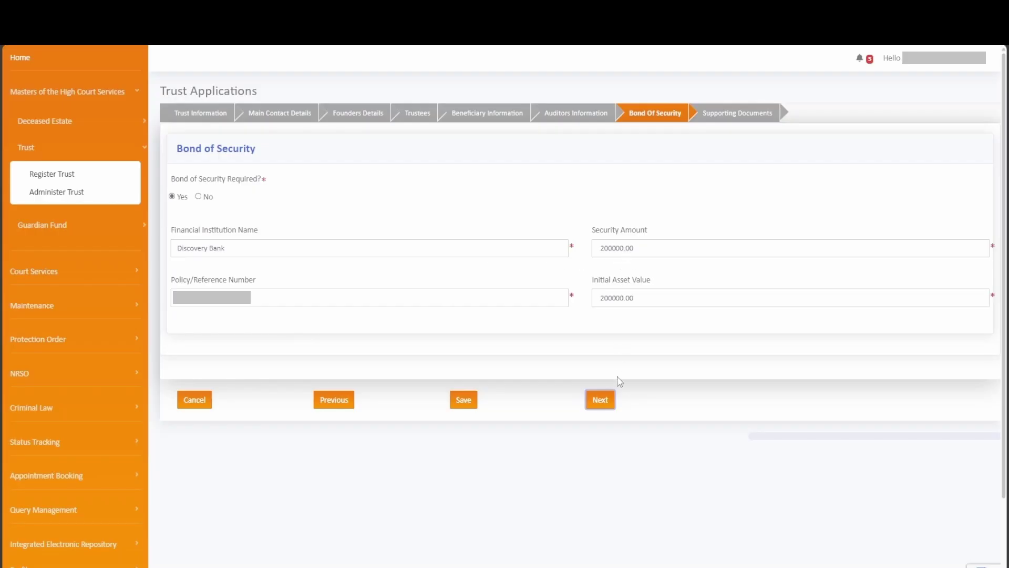
# Continue to Supporting Documents, dismiss the alert about required attachments, and download the J344 - Undertaking and Bond of Security form.
pyautogui.click(600, 401)
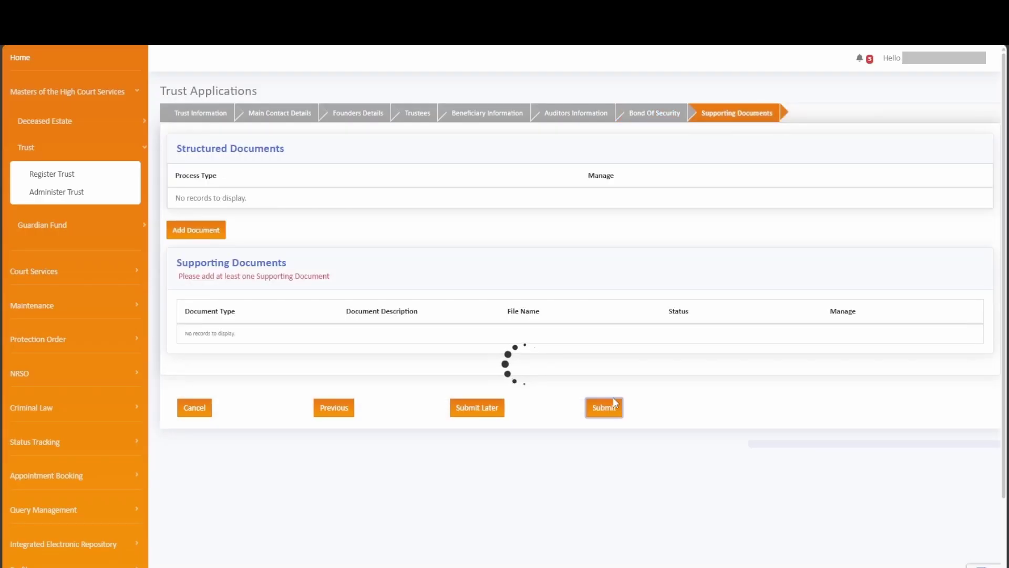
pyautogui.click(612, 404)
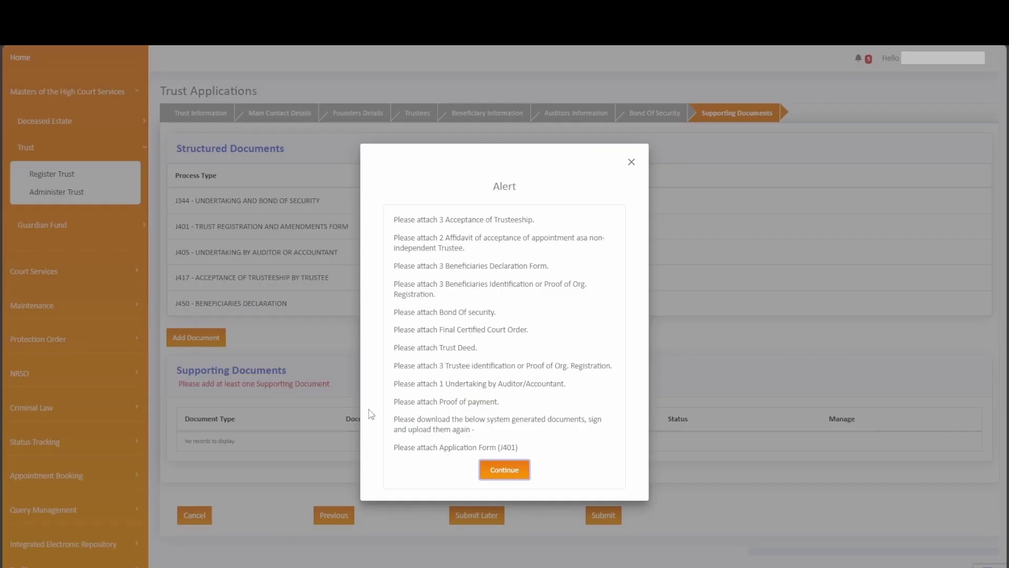
pyautogui.click(501, 468)
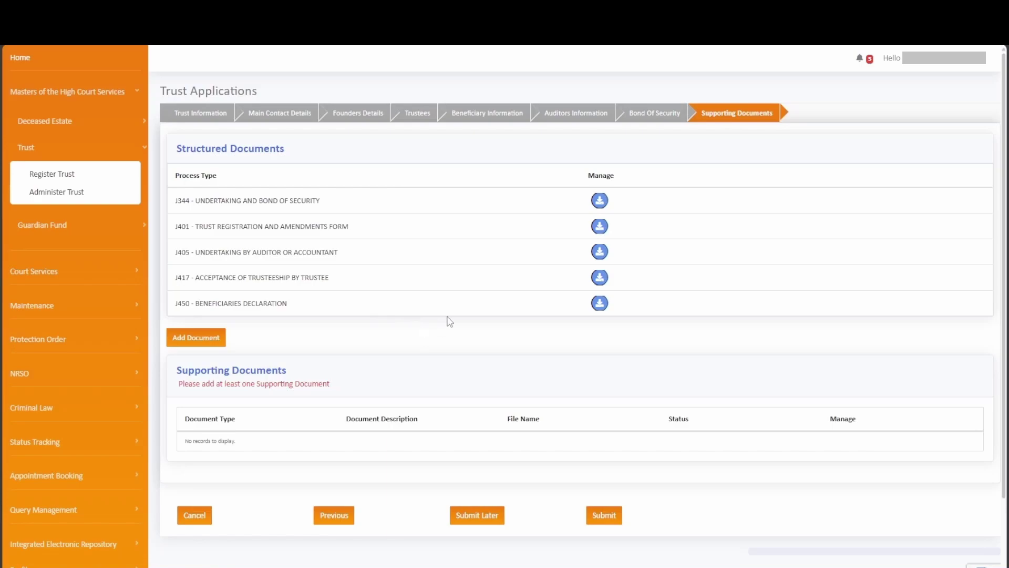
pyautogui.click(600, 204)
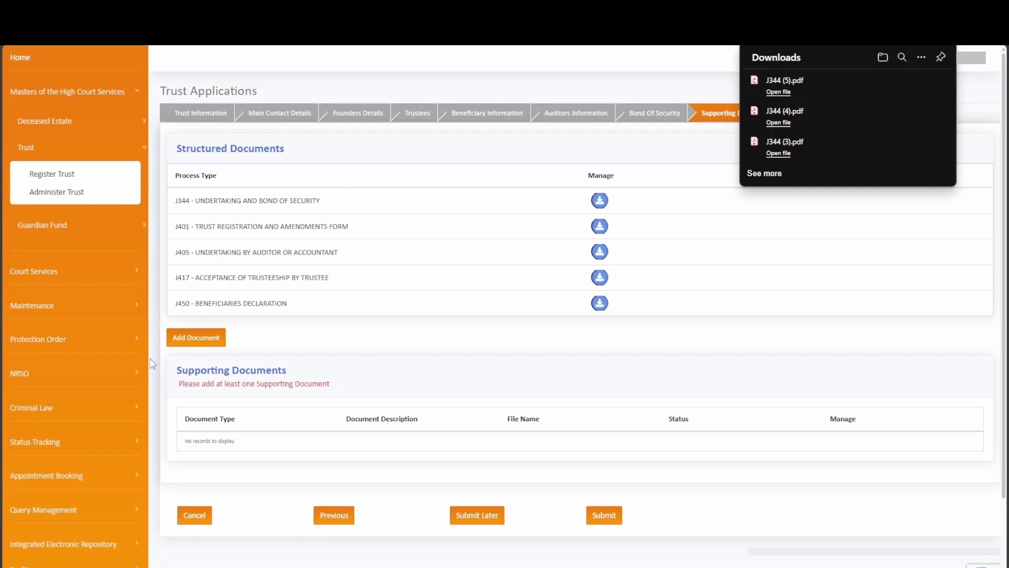
# Choose the three J450_Beneficiaries_Declaration_Eform PDF files (1, 2 and 3) for a new supporting document upload.
pyautogui.click(205, 339)
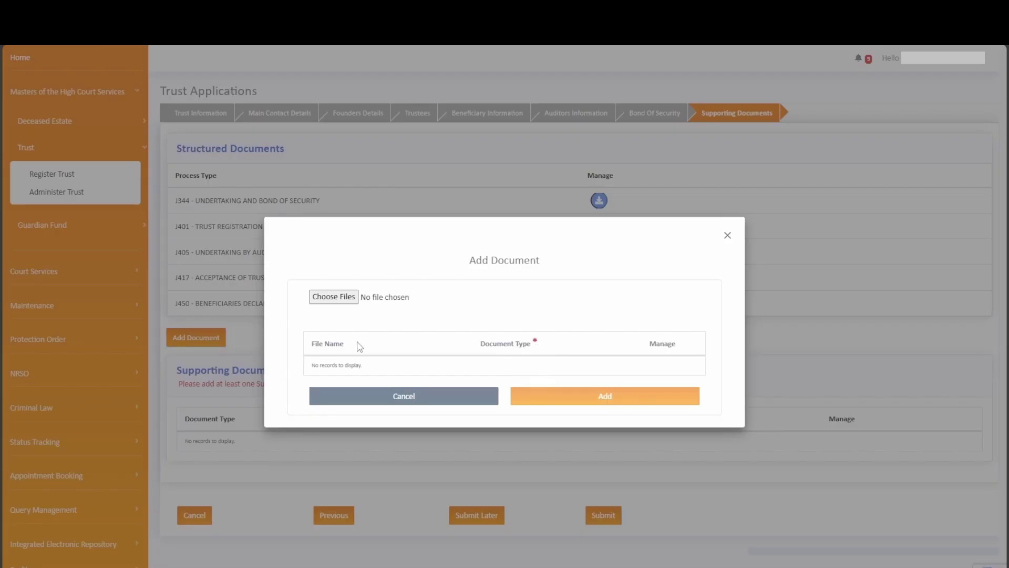
pyautogui.click(346, 300)
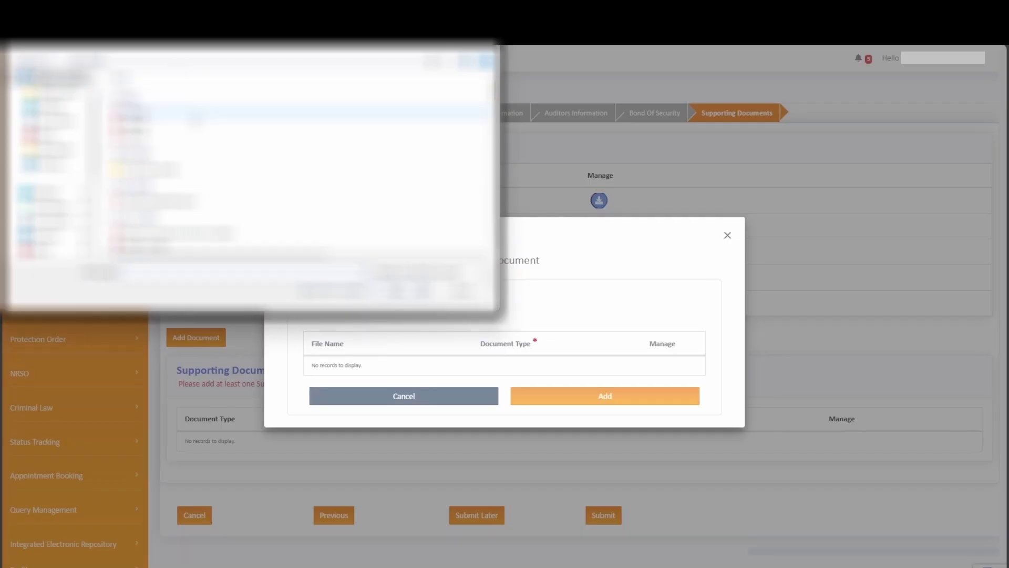
pyautogui.doubleClick(153, 169)
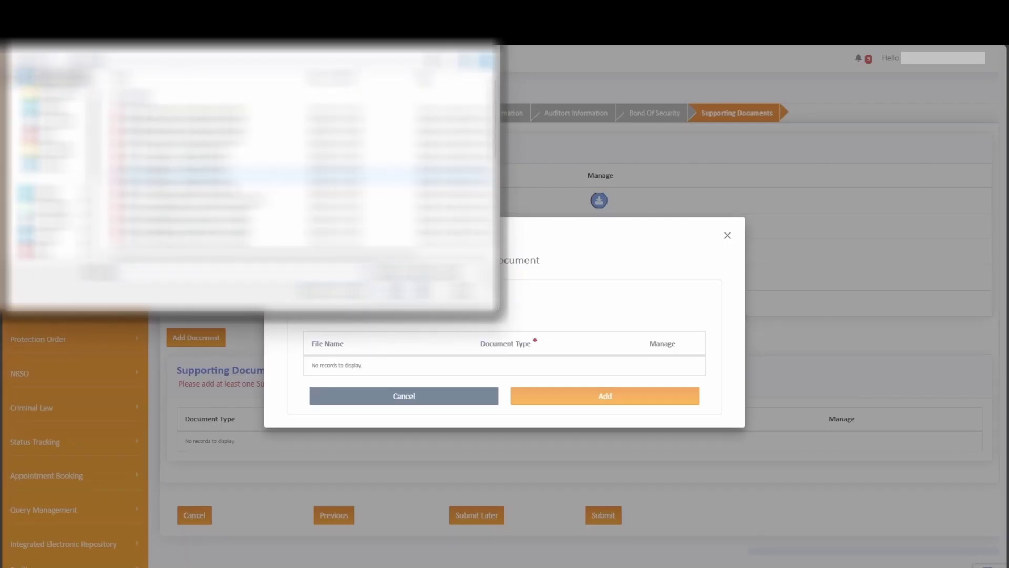
pyautogui.click(179, 113)
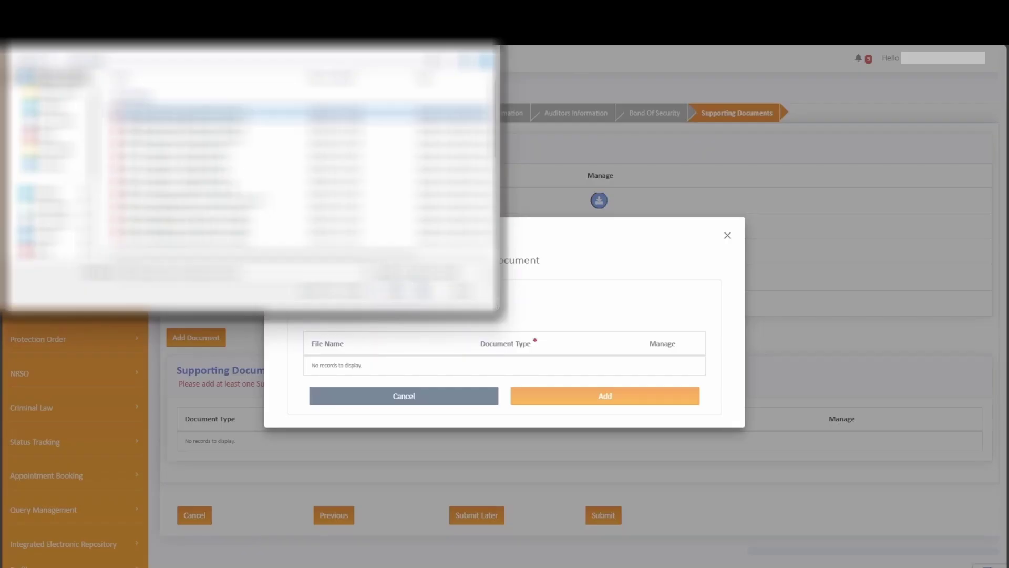
pyautogui.keyDown('shift'); pyautogui.click(179, 138); pyautogui.keyUp('shift')
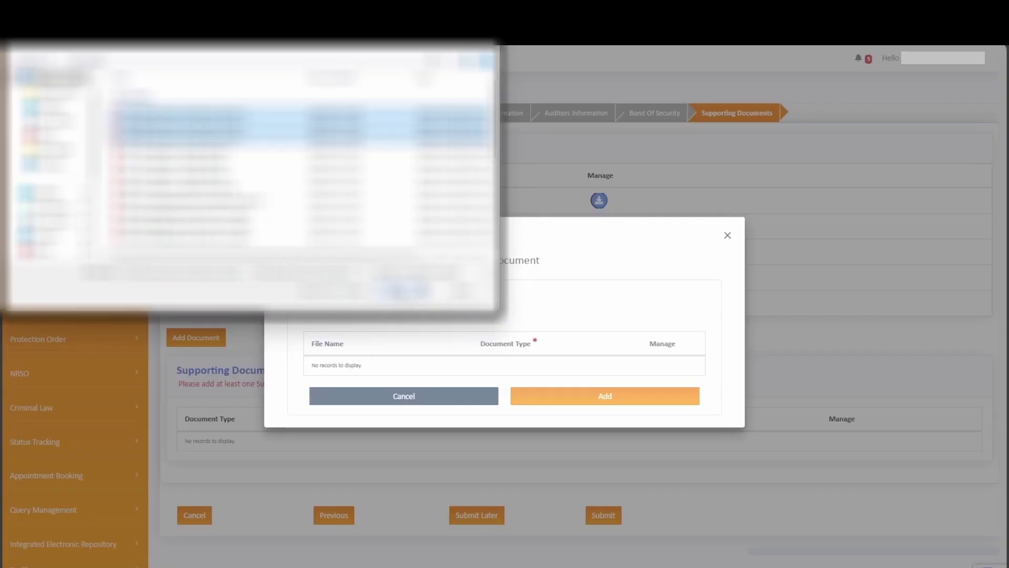
pyautogui.click(400, 290)
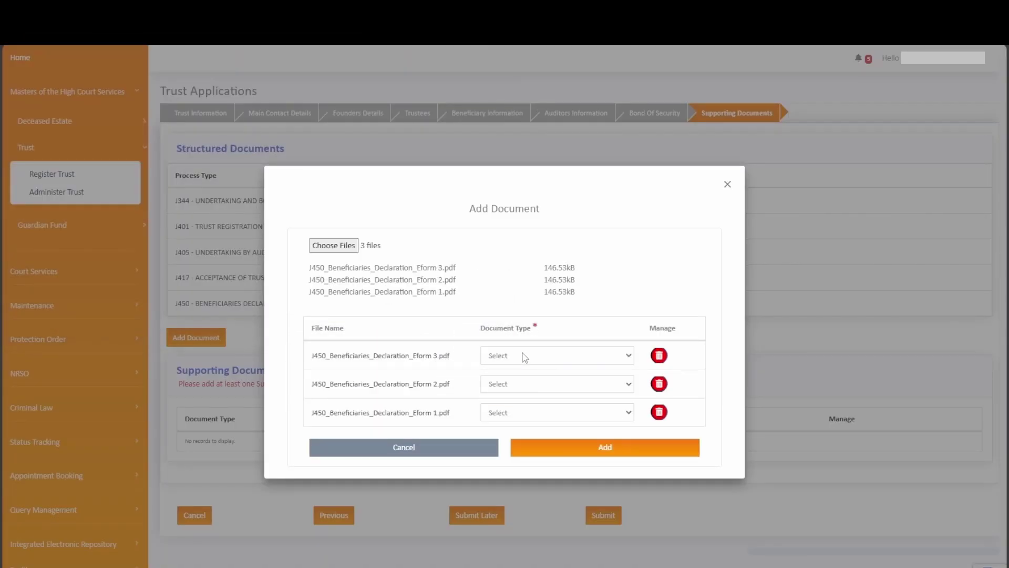
# Set the document type of all three J450 files to Beneficiaries Declaration Form and add them to the application.
pyautogui.click(524, 357)
pyautogui.click(531, 178)
pyautogui.click(526, 388)
pyautogui.click(523, 417)
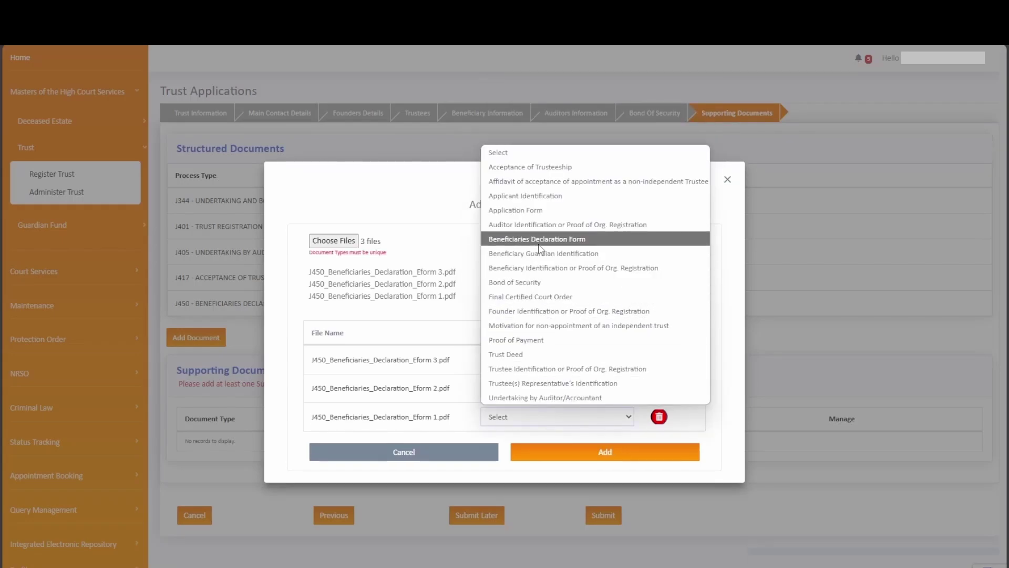
pyautogui.click(525, 235)
pyautogui.click(547, 452)
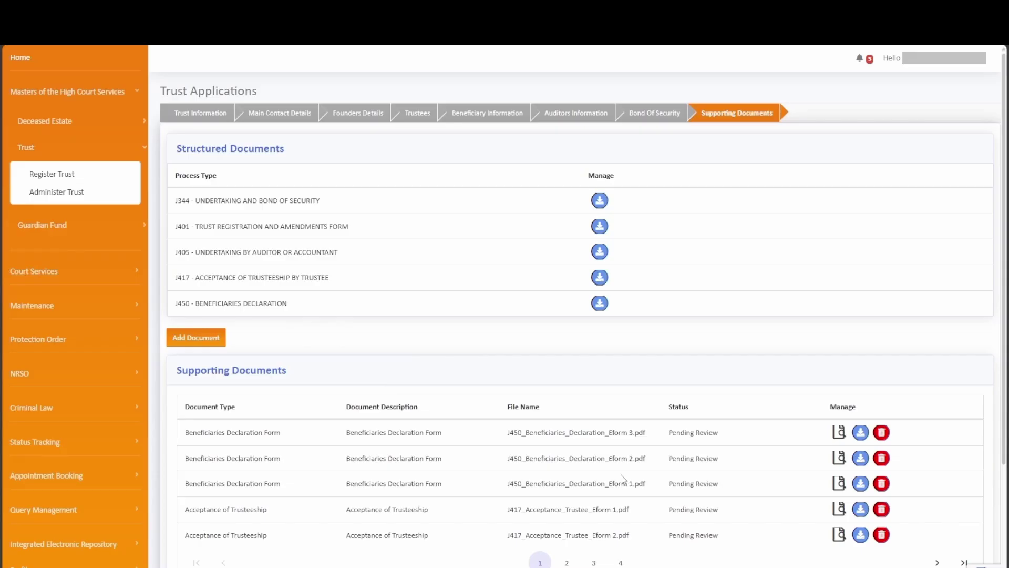
# Check the list of uploaded supporting documents, submit the trust application and confirm the submission.
pyautogui.scroll(-3, 622, 478)
pyautogui.scroll(-1, 626, 467)
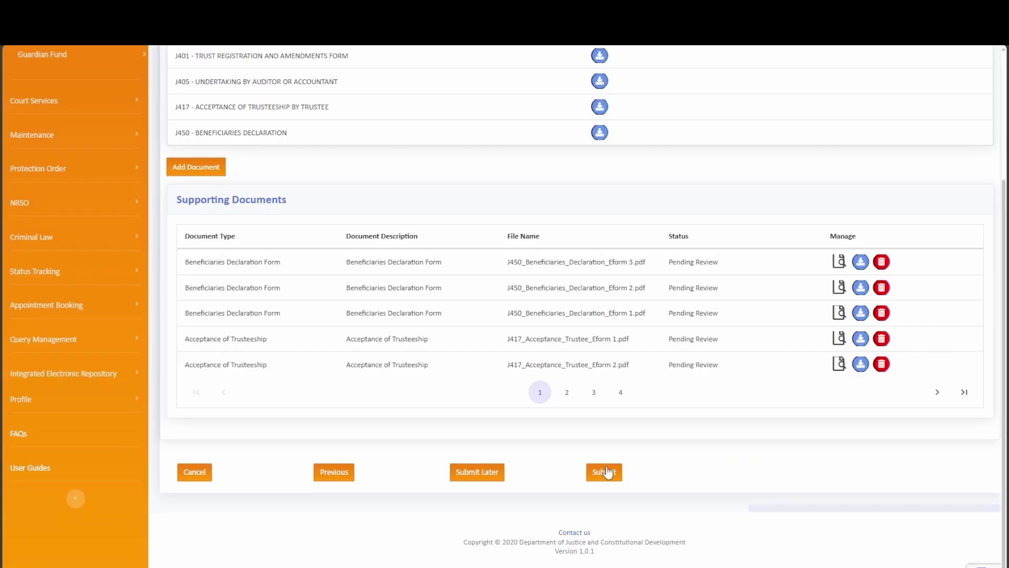
pyautogui.click(606, 471)
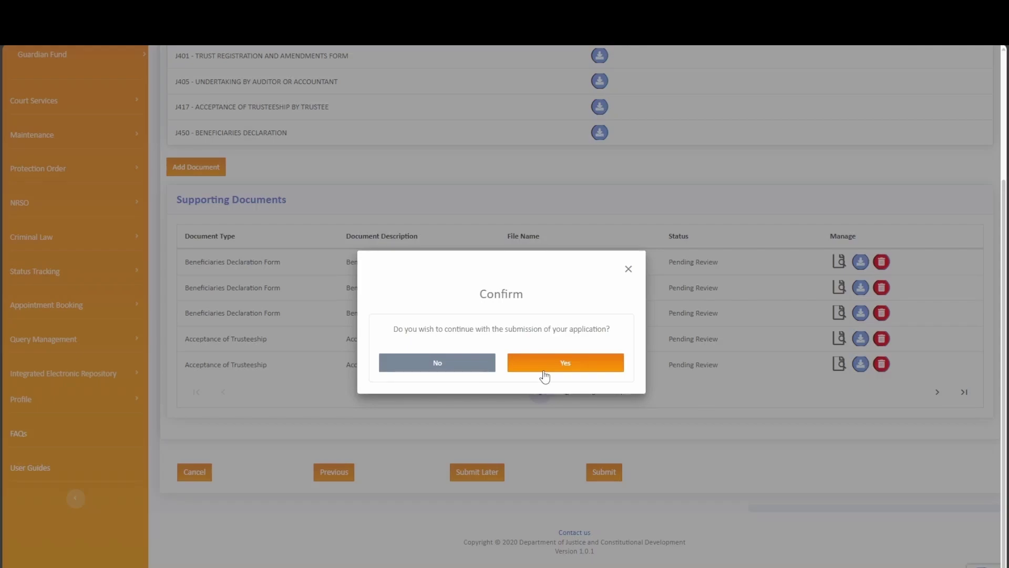
pyautogui.click(547, 371)
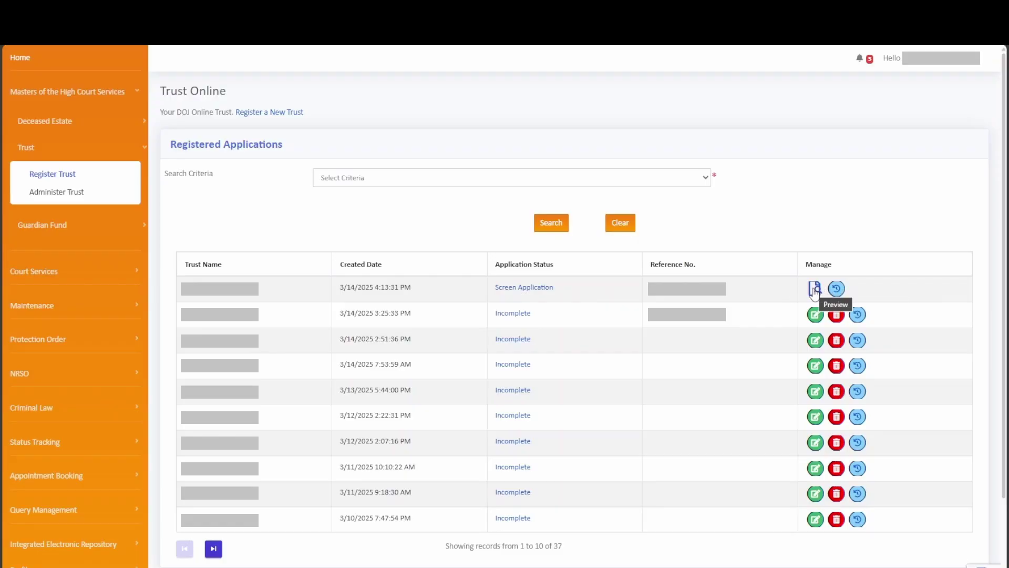
# Check the submitted application's Screen Application status, and switch to Outlook to view the DOJ Online case notification email.
pyautogui.click(532, 288)
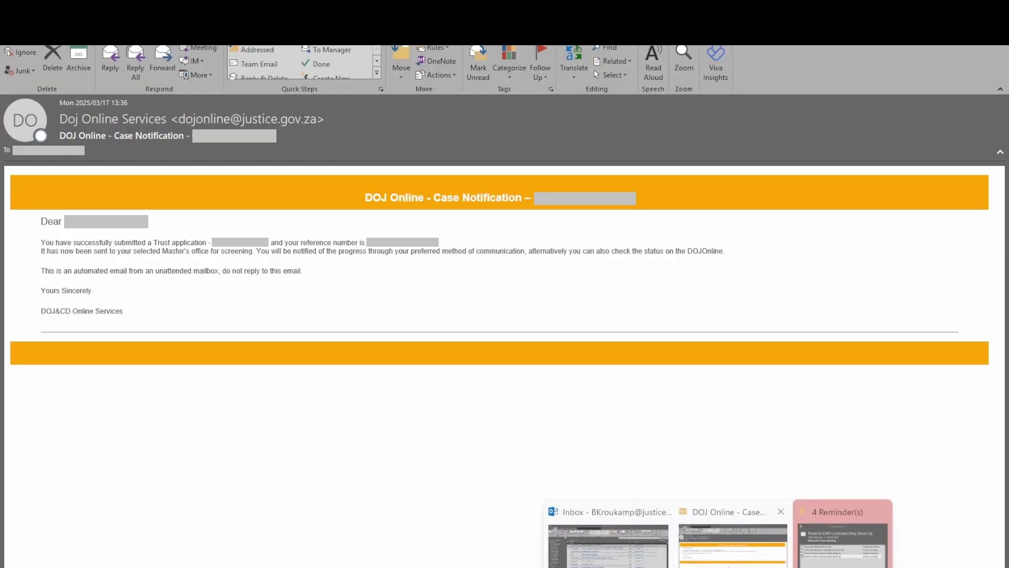
pyautogui.click(728, 566)
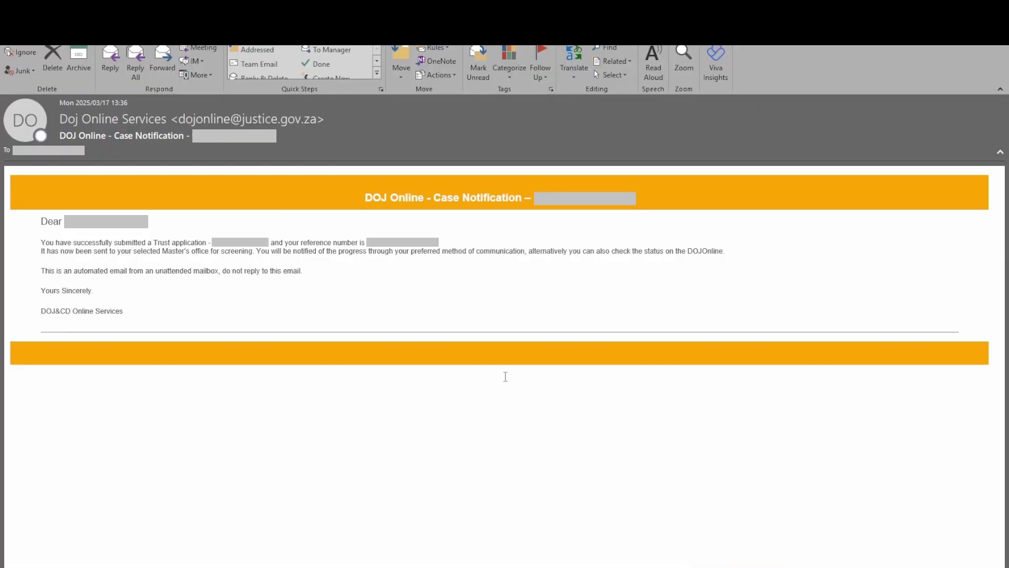